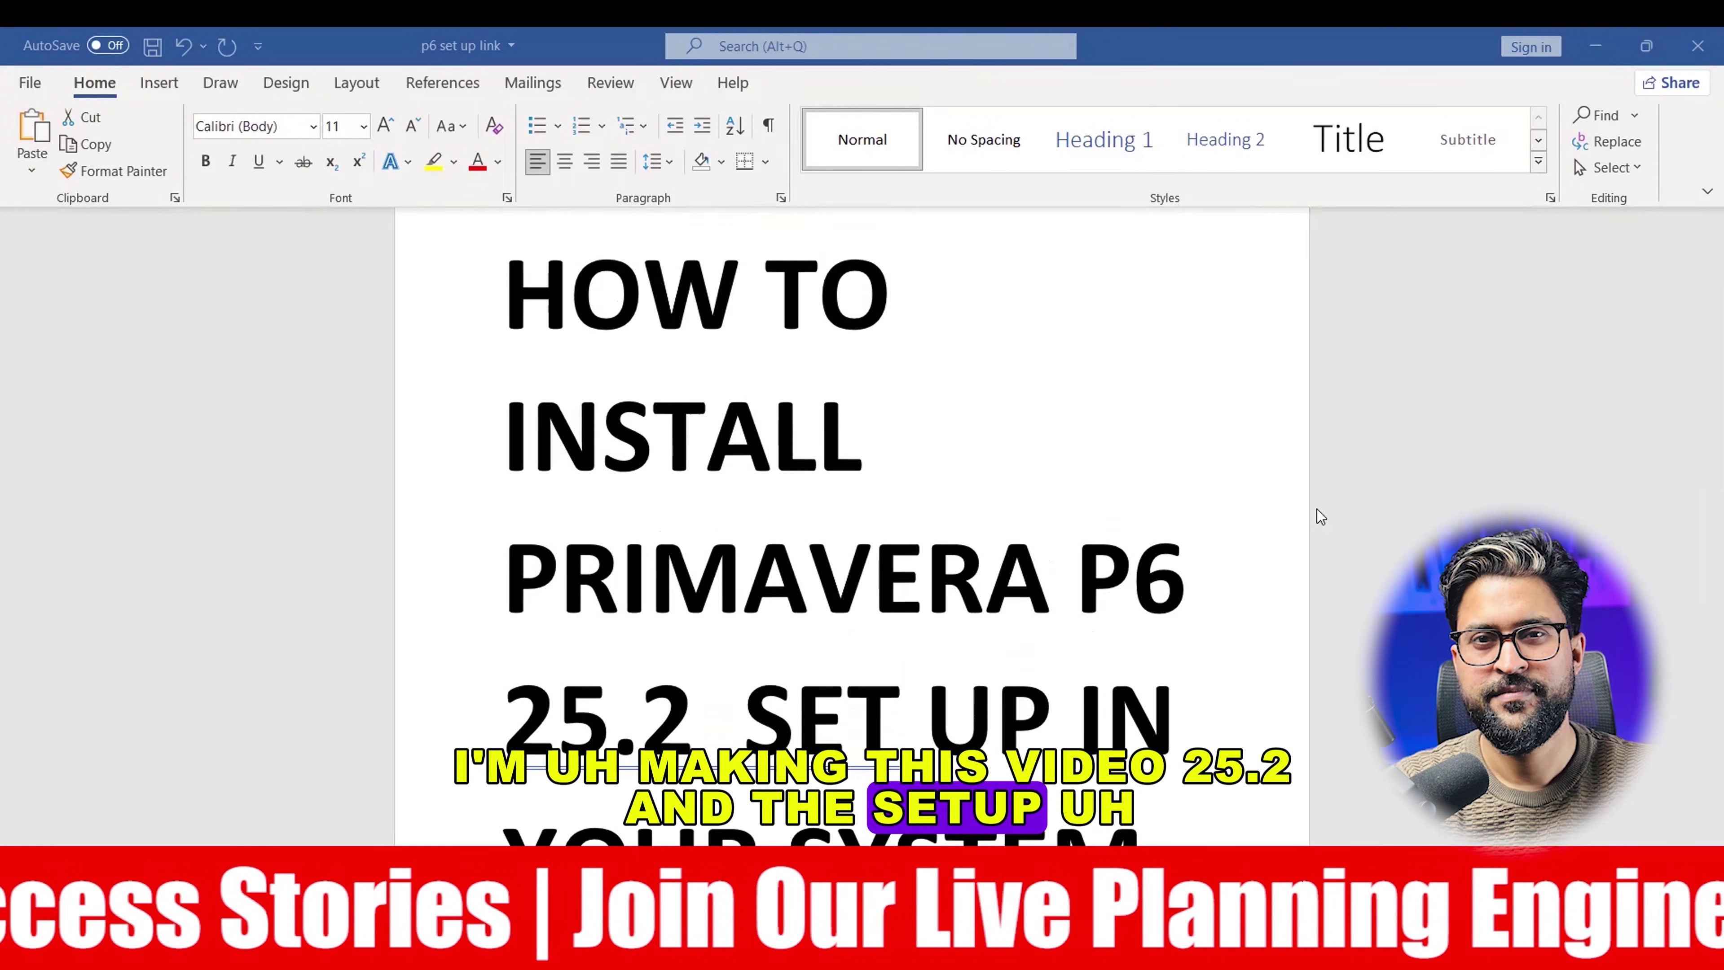
Copy the P6 setup link from the 'p6 set up link' Word document.
scroll(1317, 509, "down", 2)
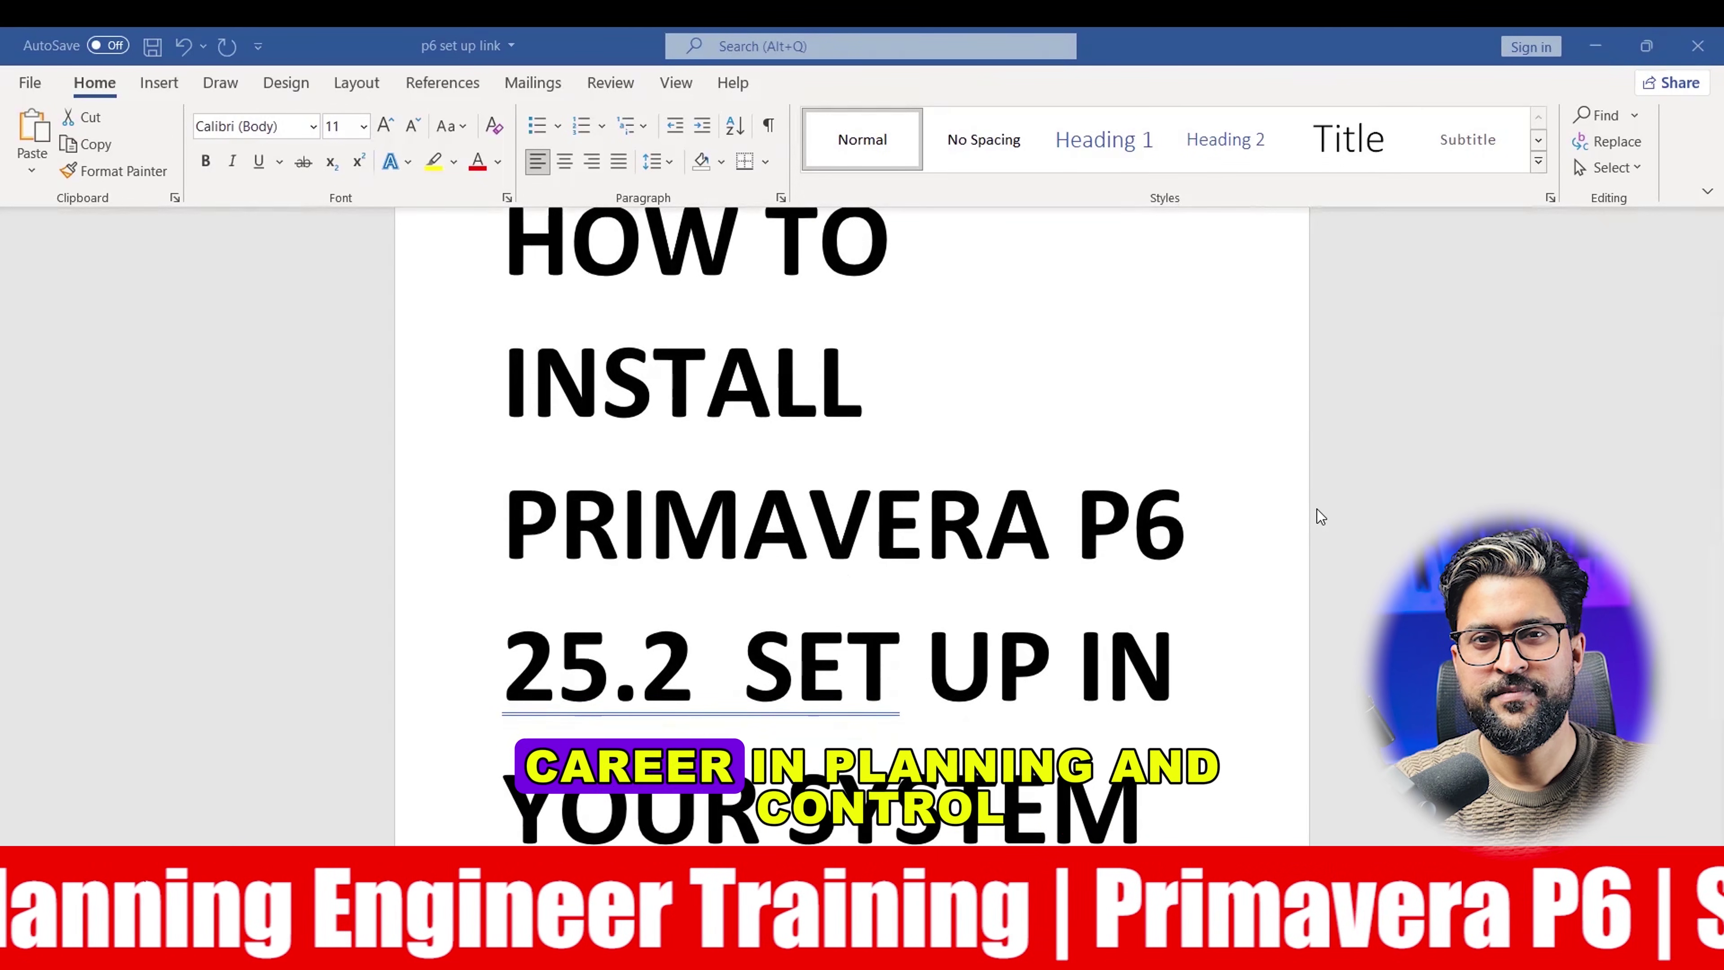
scroll(1316, 509, "down", 2)
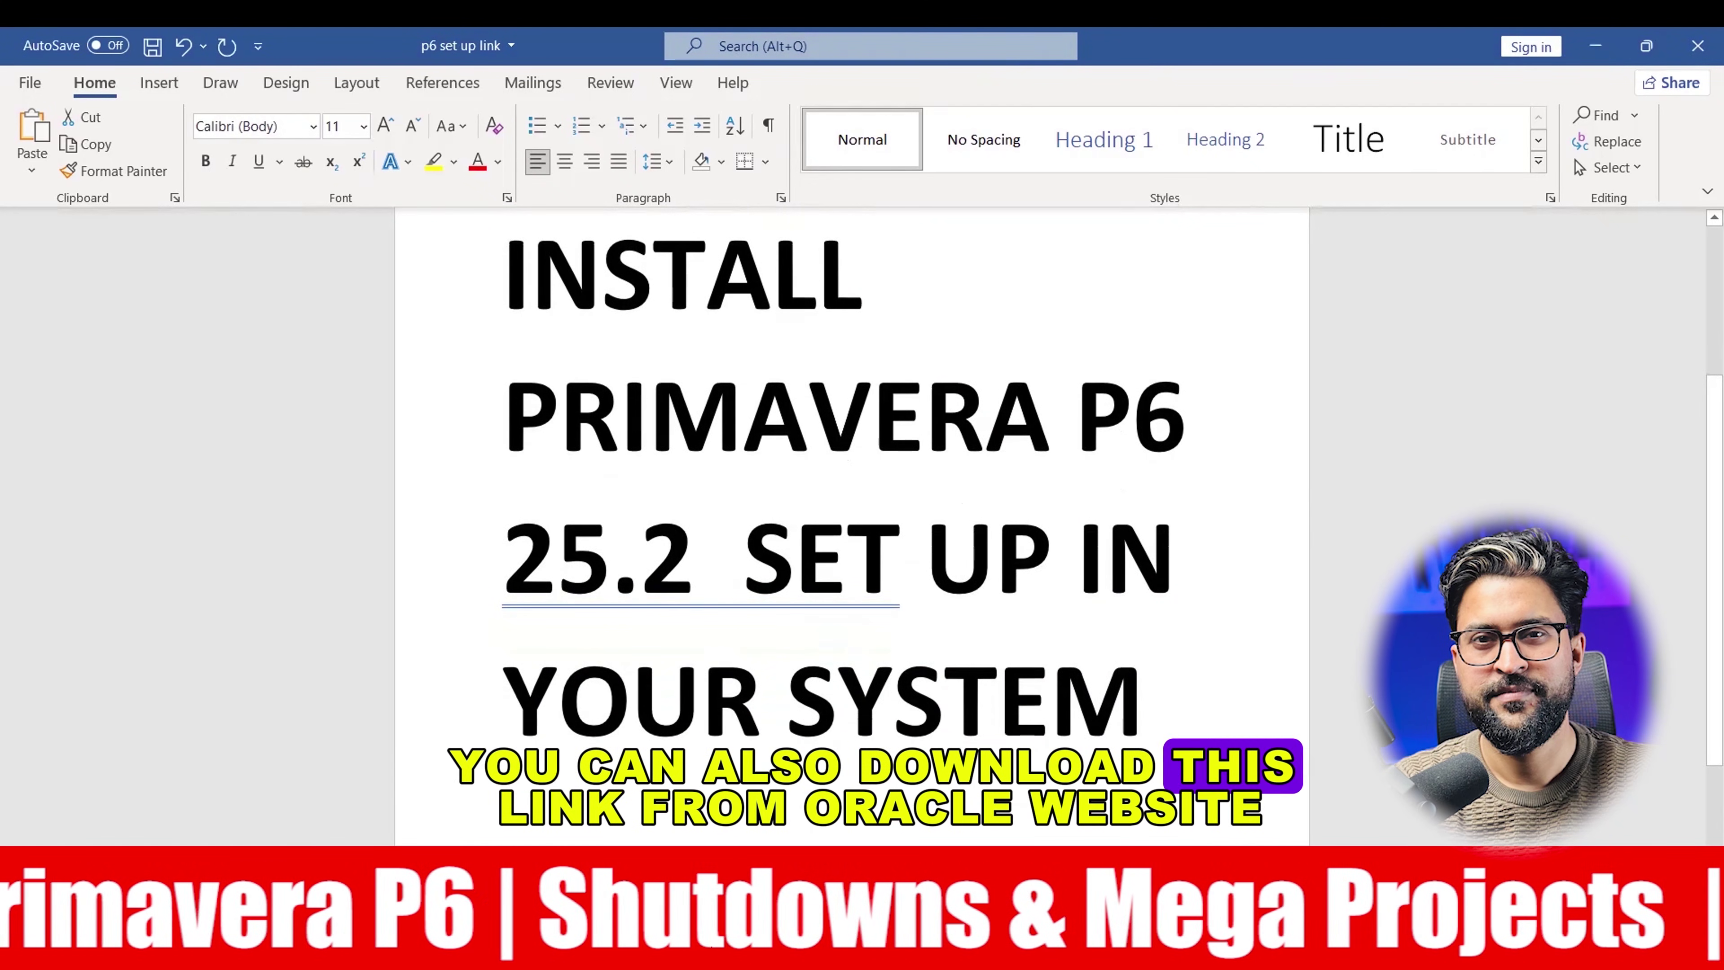
right_click(588, 495)
left_click(692, 550)
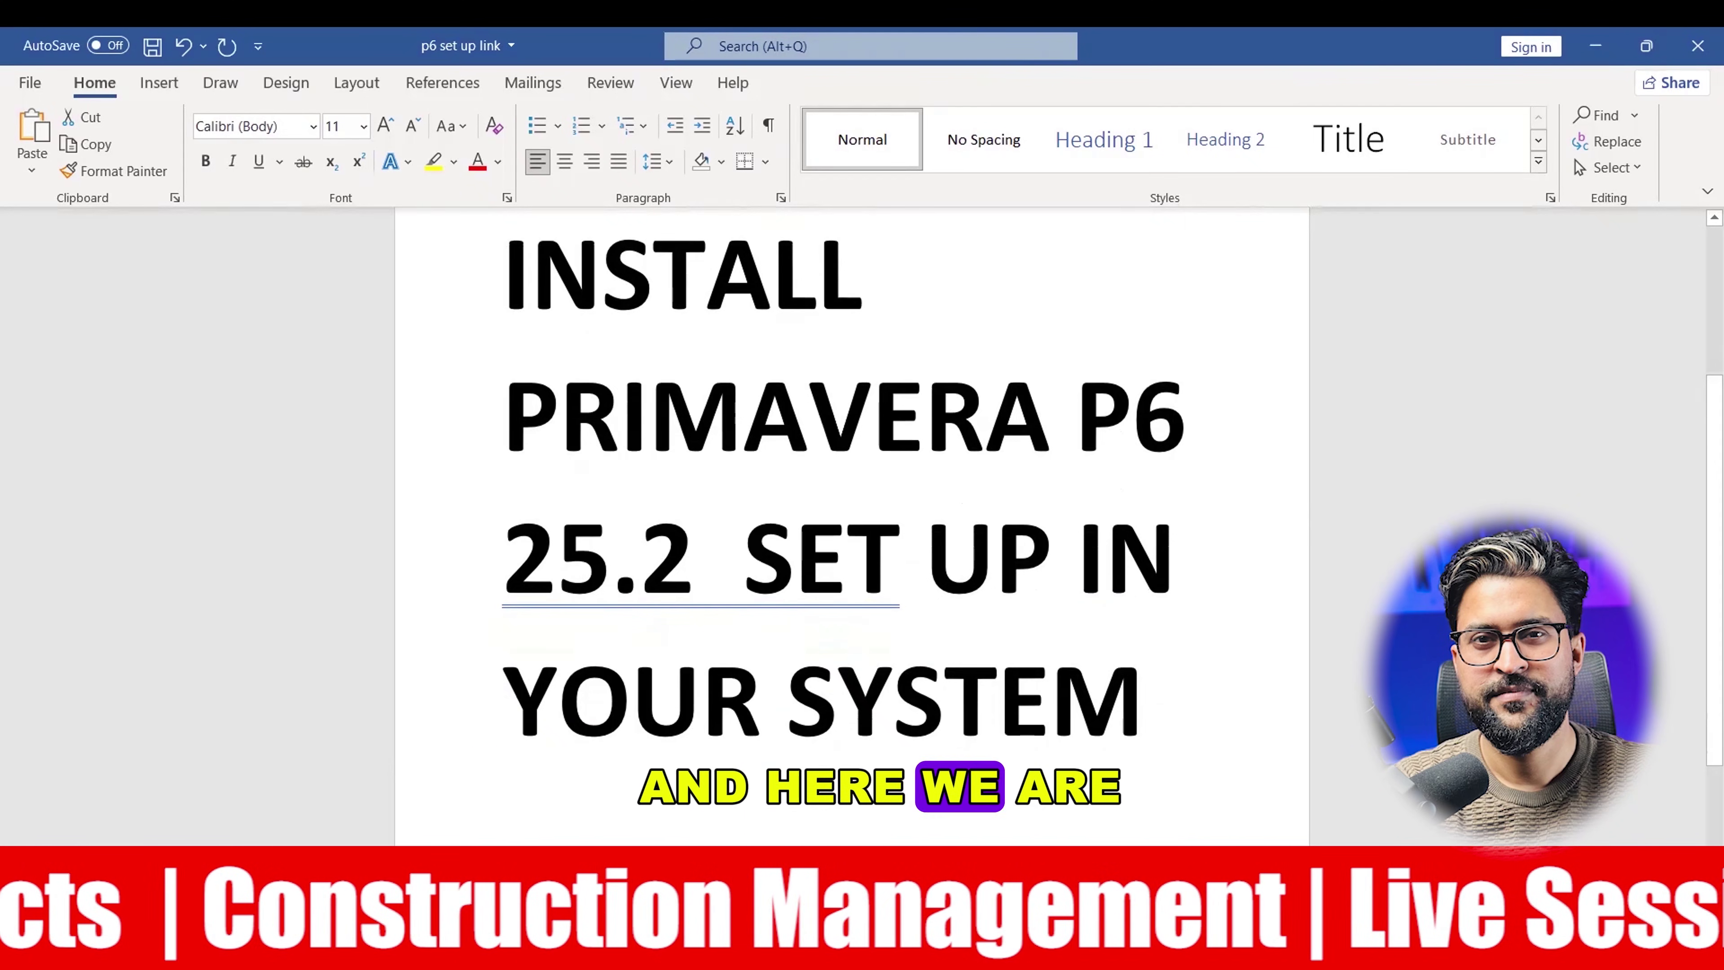
Paste the copied link into Chrome to load the Installing P6 Professional With ClickOnce page.
key("alt+Tab")
key("ctrl+v")
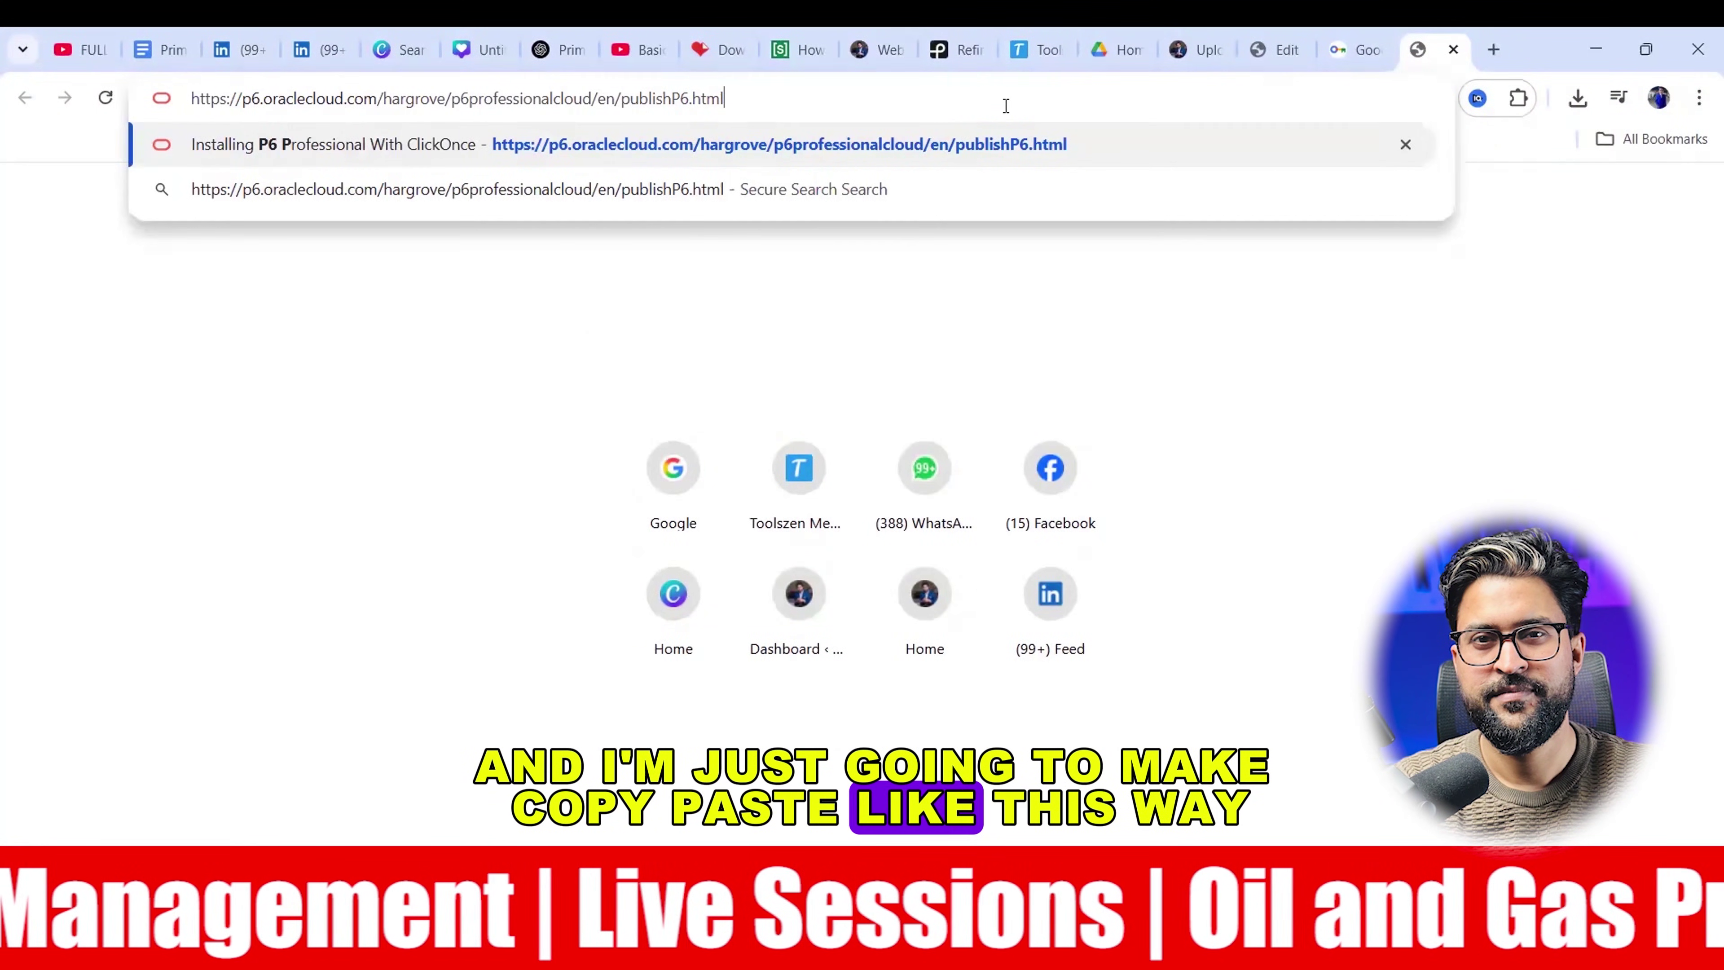
key("Return")
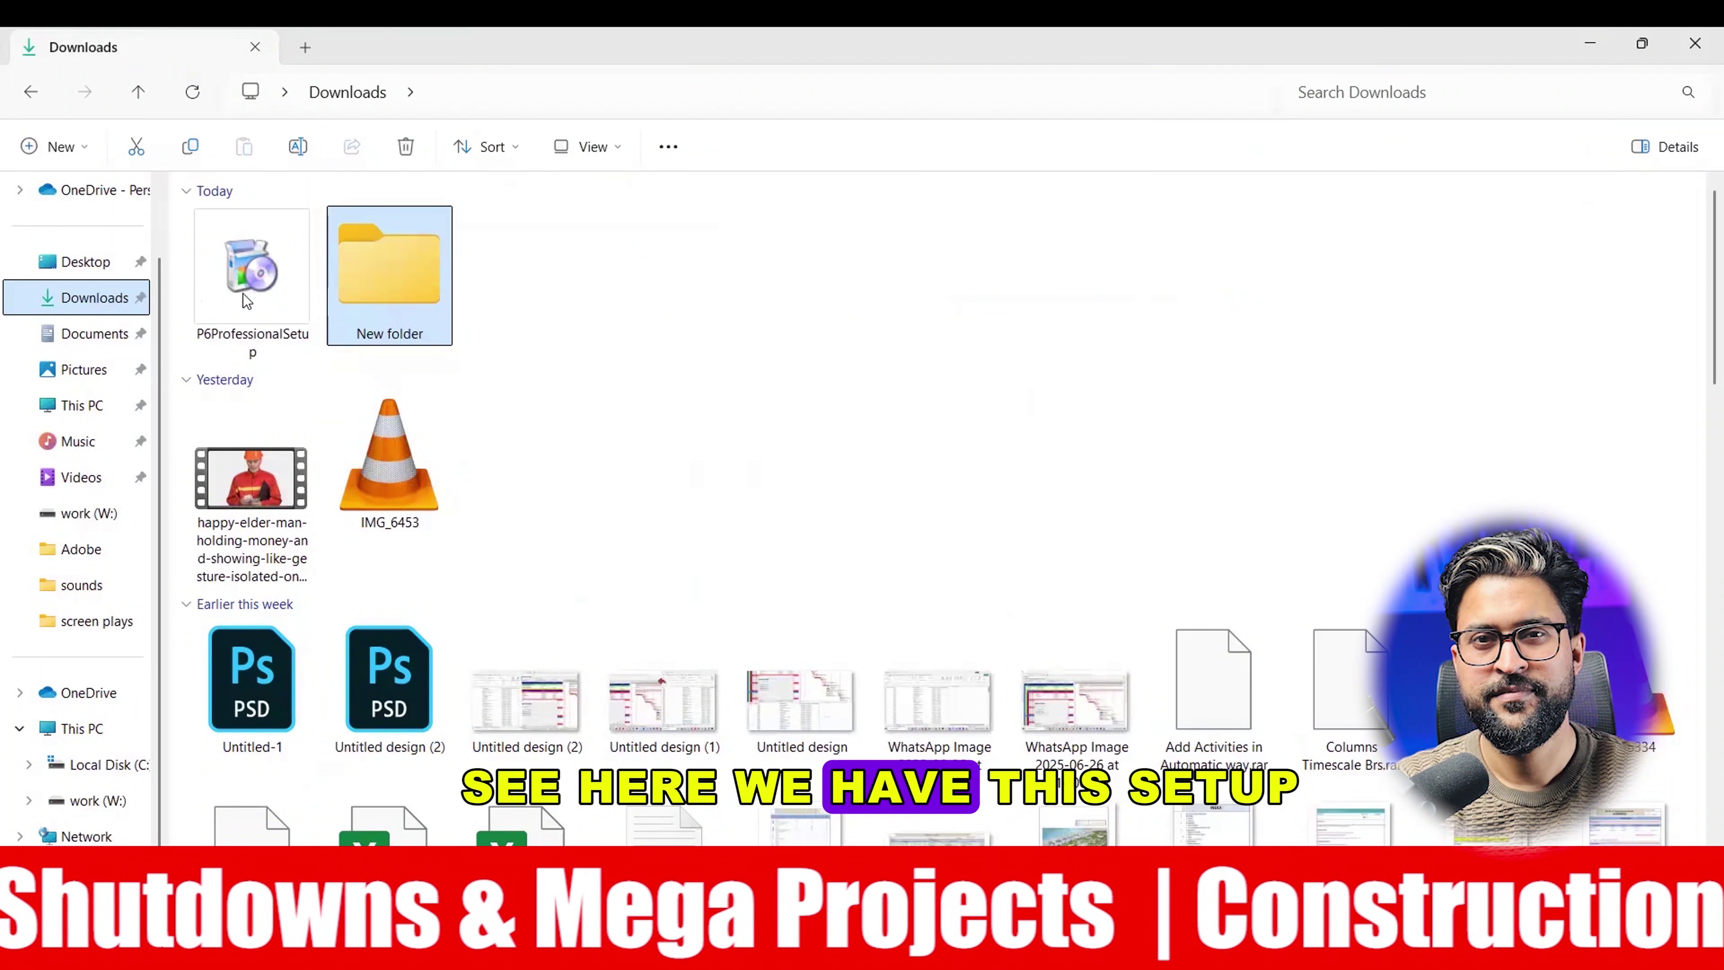
Move P6ProfessionalSetup into New folder in Downloads.
left_click(264, 297)
left_click(418, 313)
left_click(186, 312)
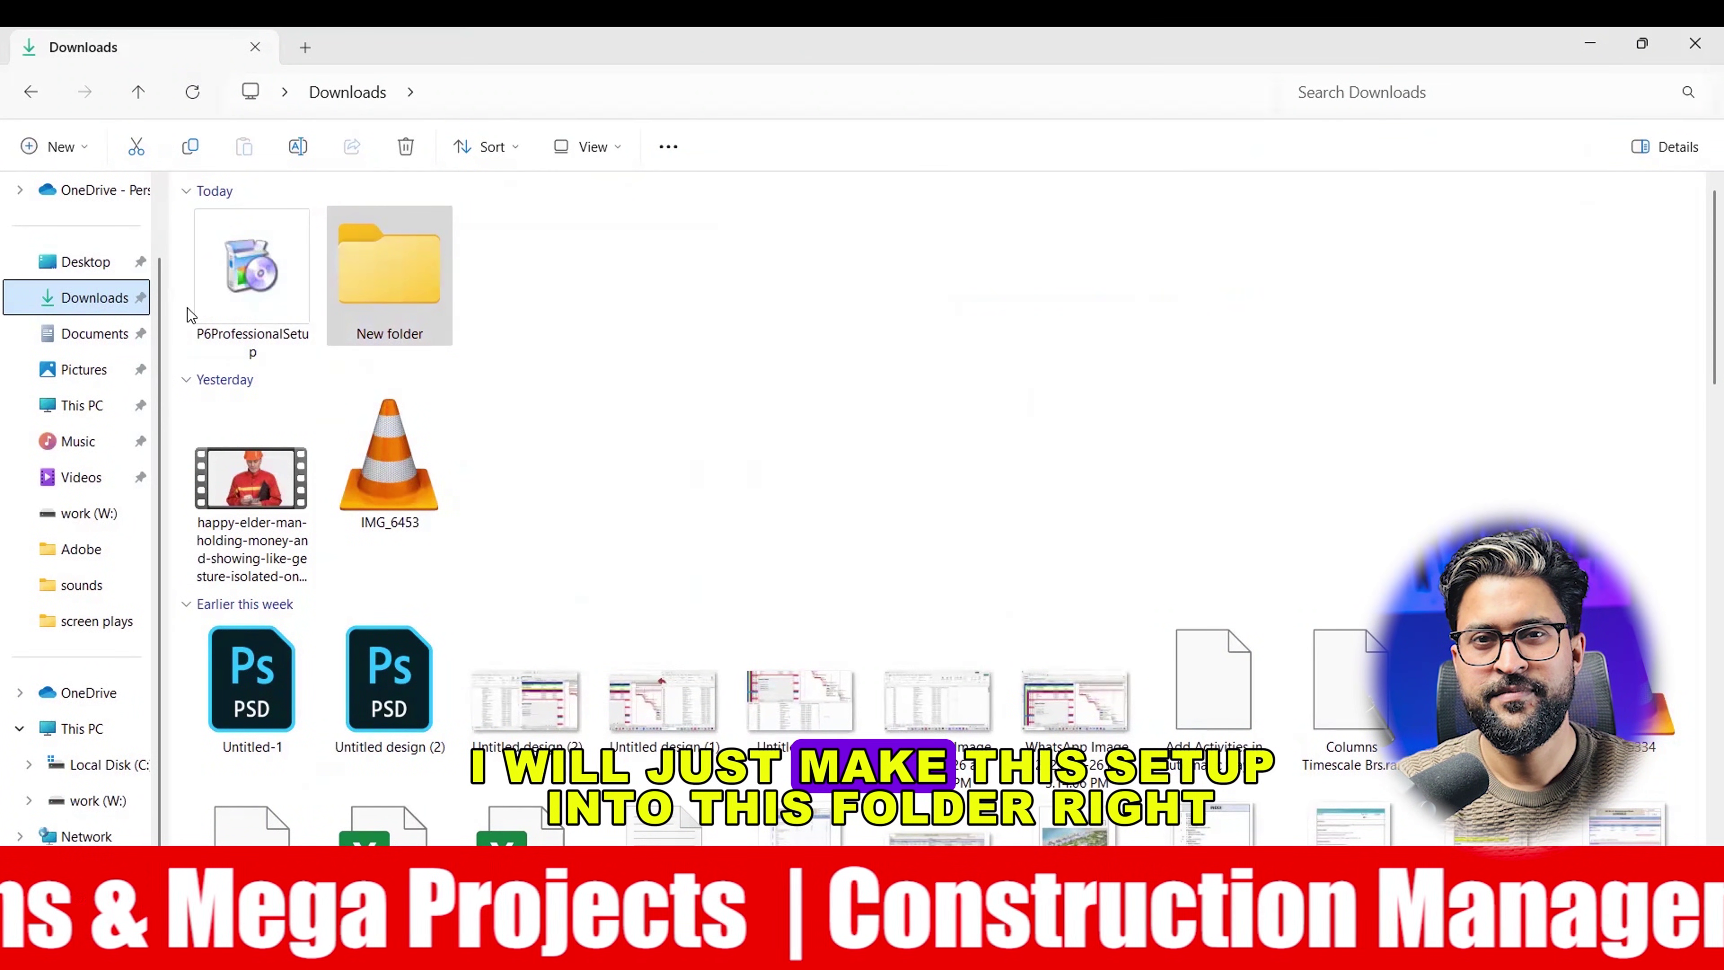
left_click_drag(366, 272, 367, 273)
left_click(254, 299)
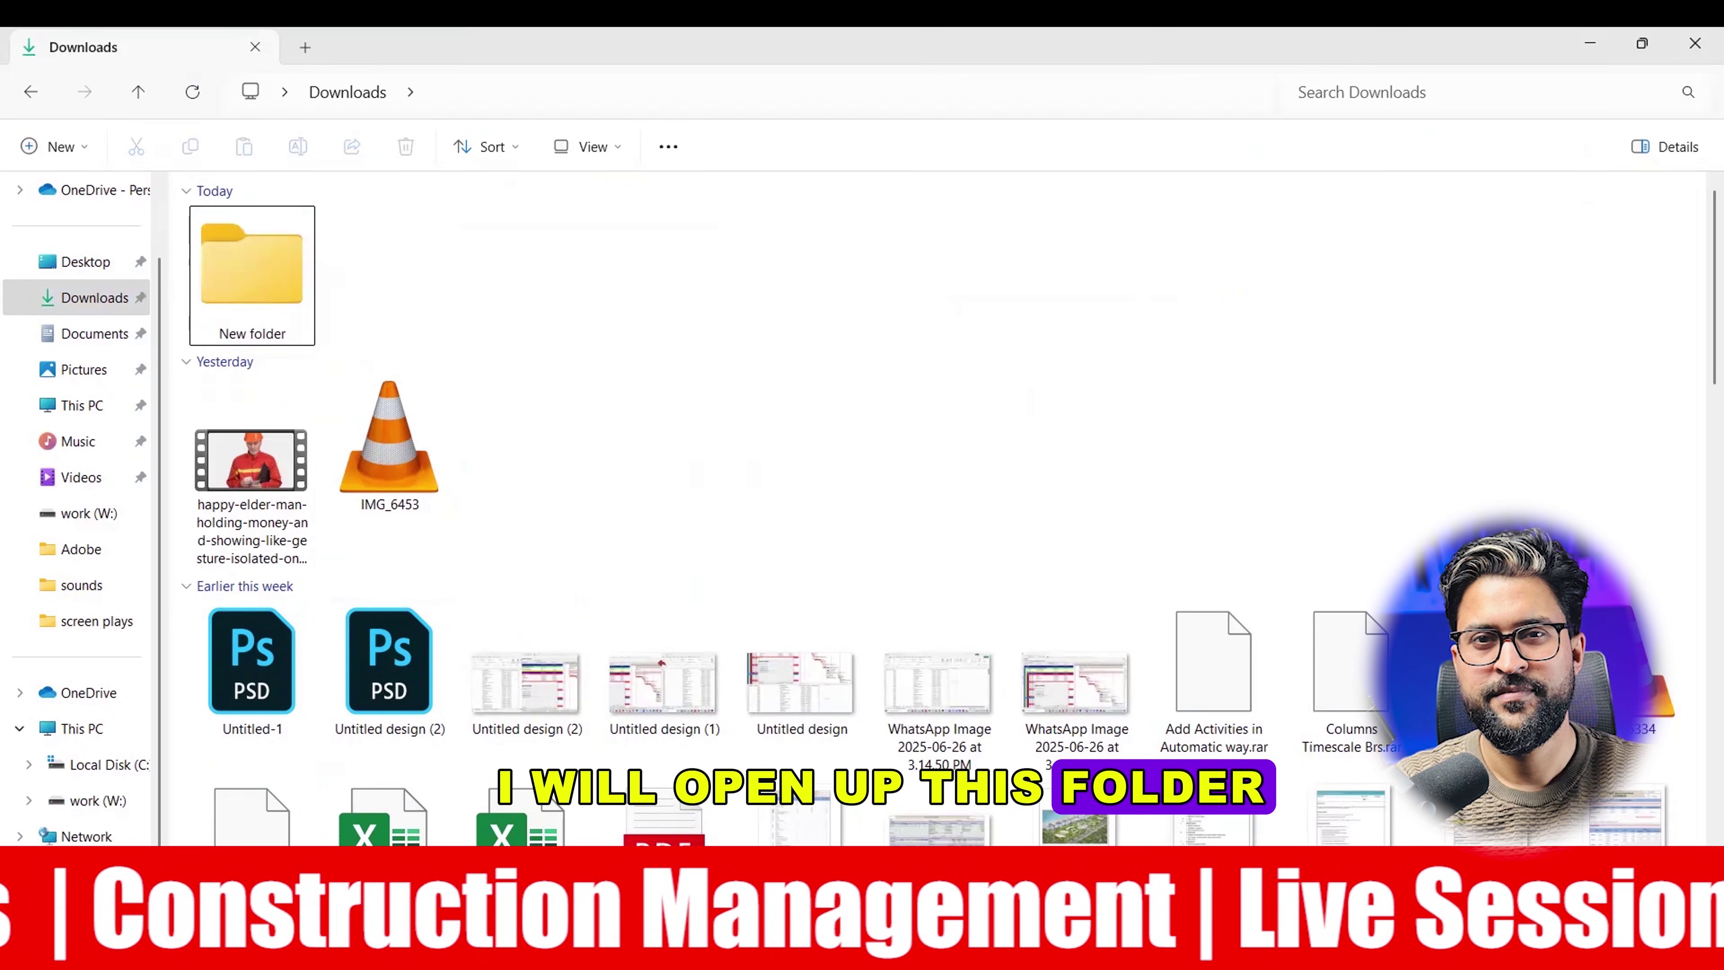
Open New folder and run P6ProfessionalSetup.
double_click(224, 232)
left_click(321, 250)
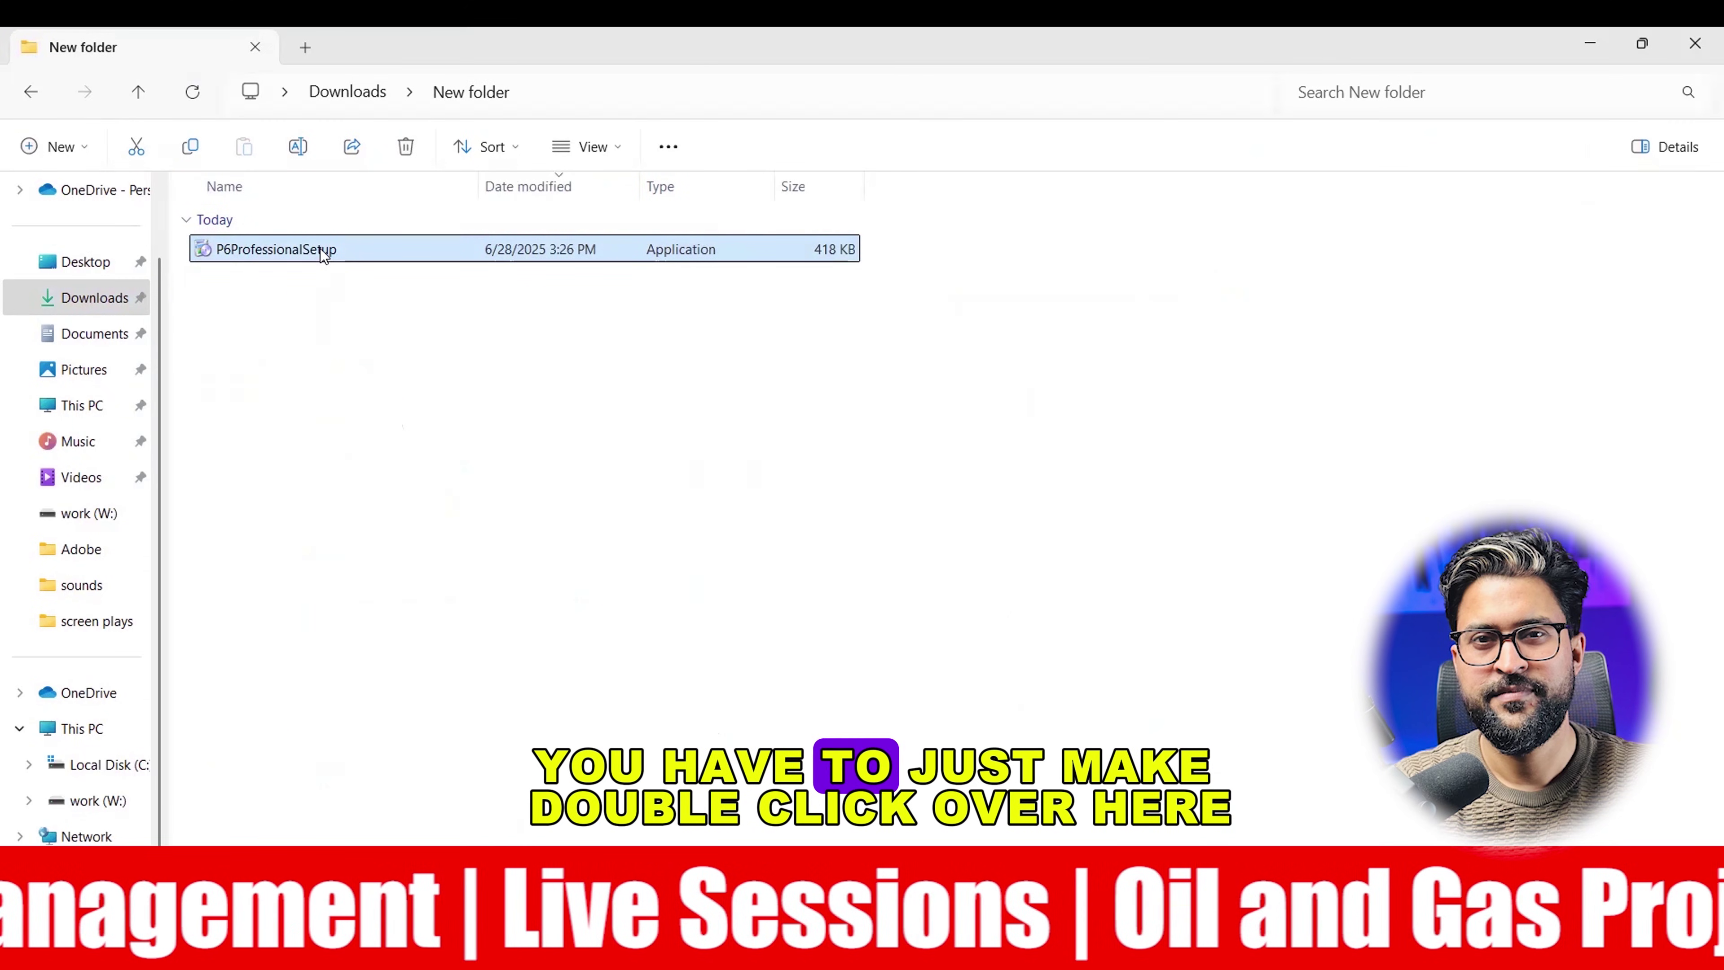
double_click(320, 249)
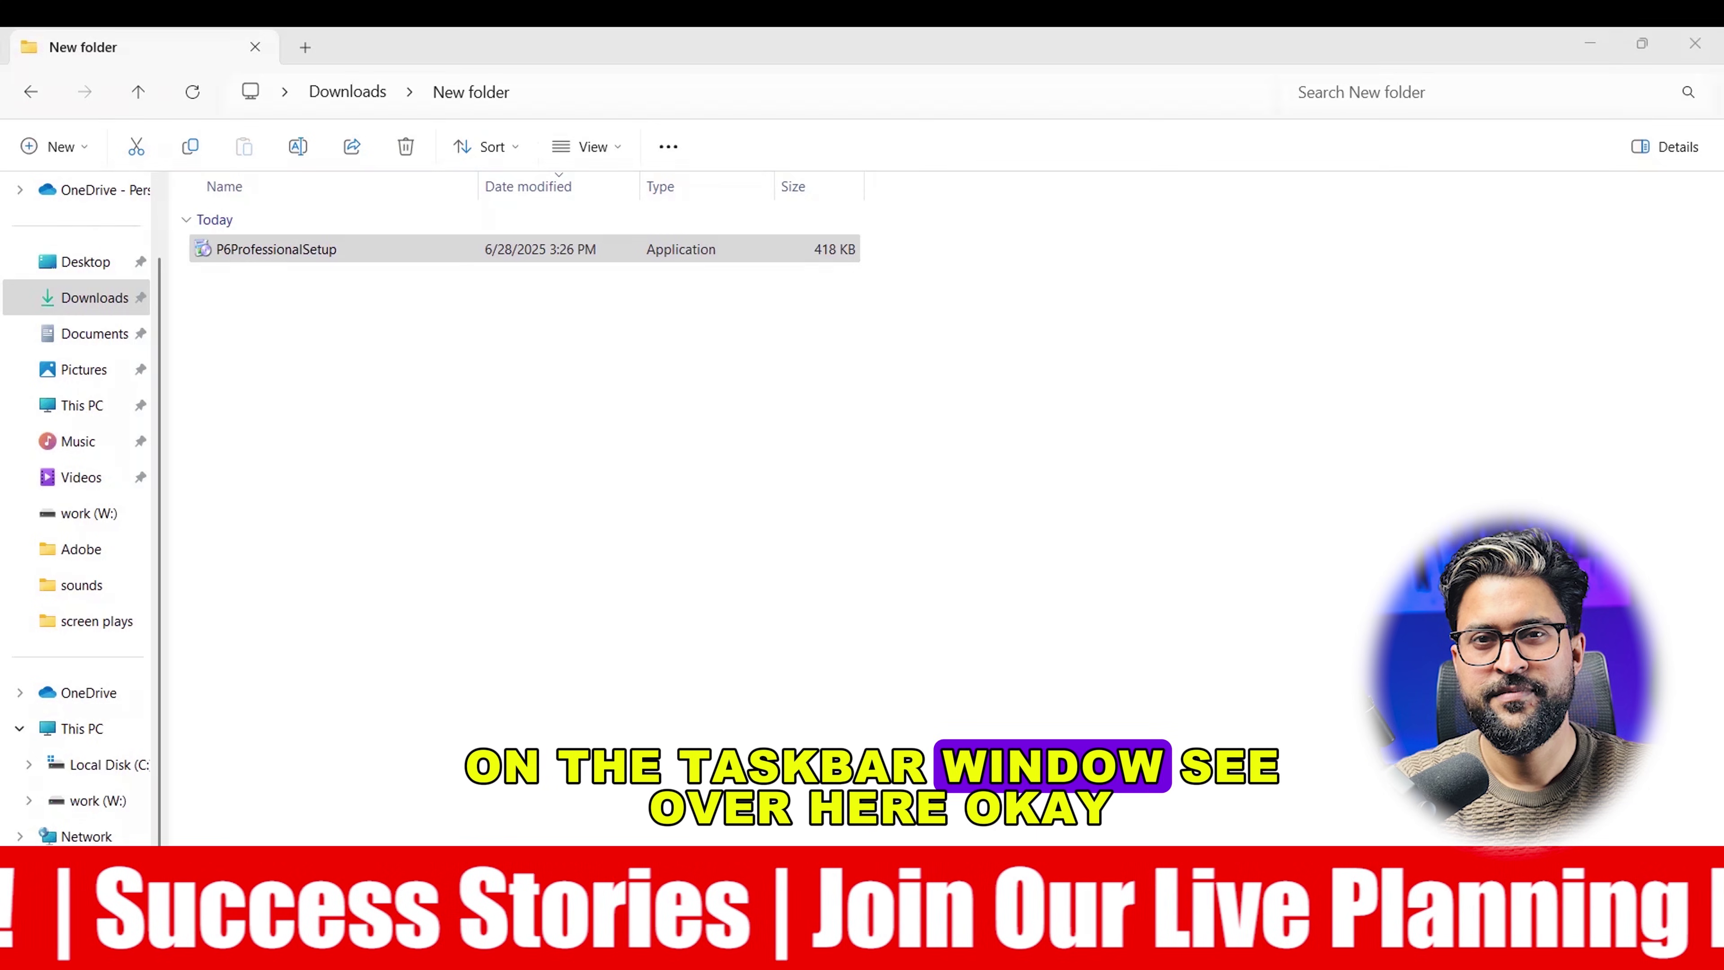
Launch P6 Professional 25 from the taskbar to show its login window.
left_click_drag(551, 522, 664, 666)
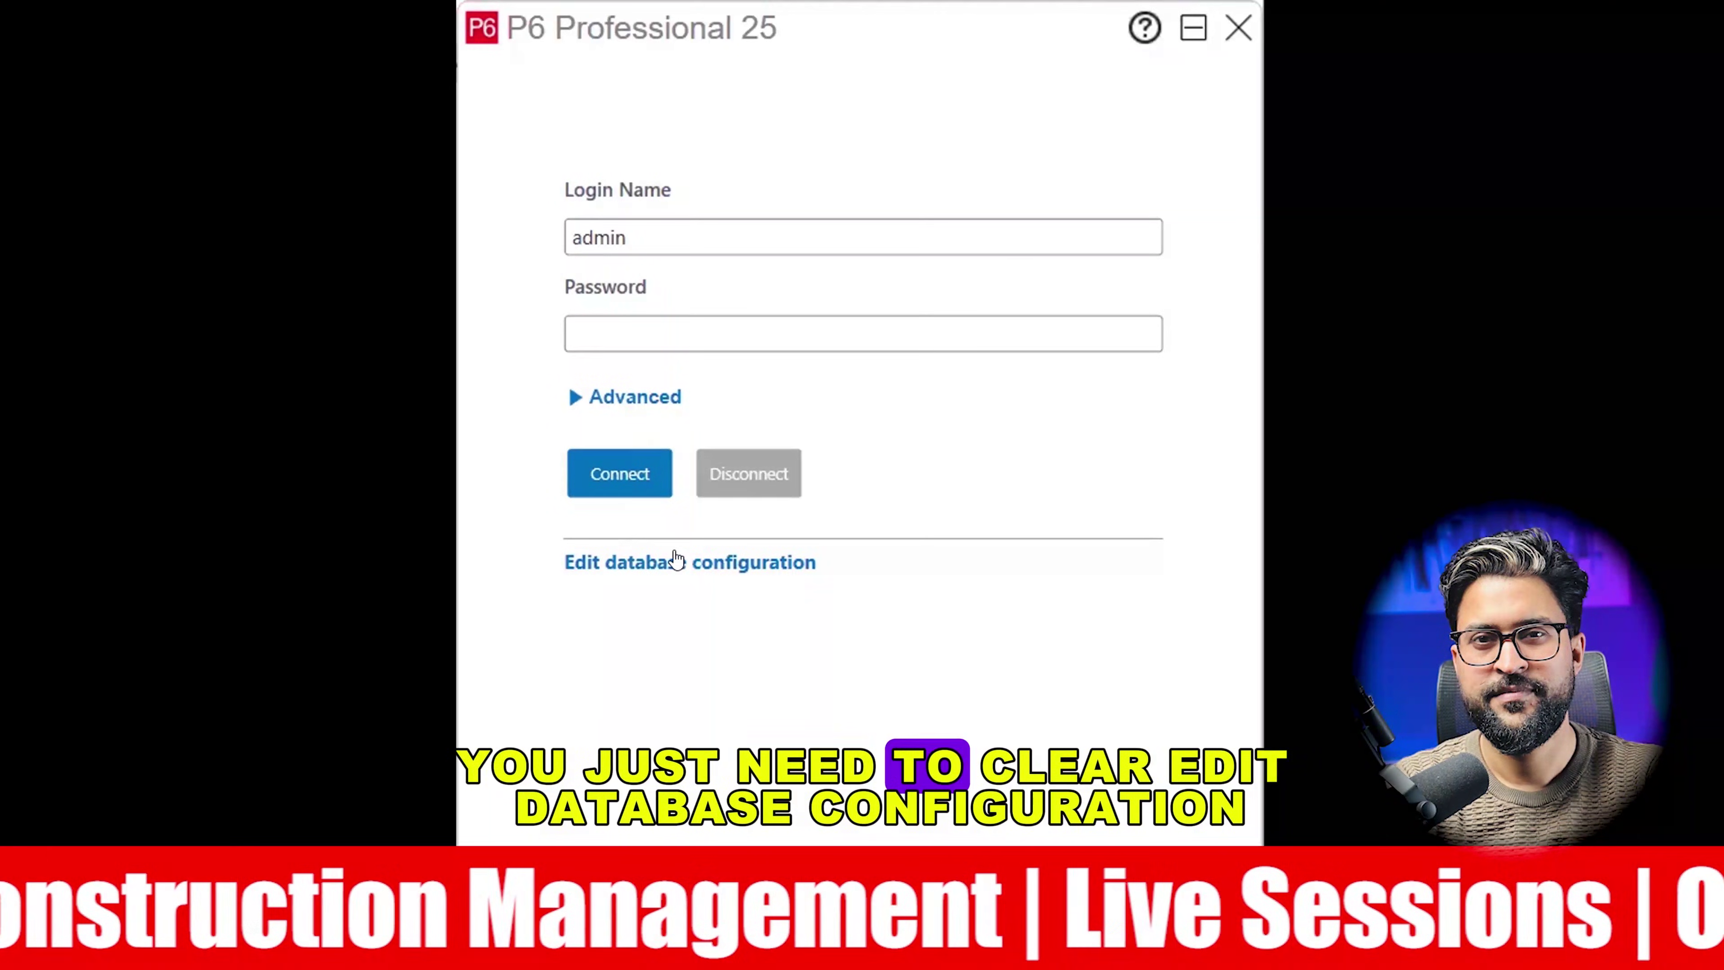
Open Database Configuration and inspect the HargrovePMDatabaseProduction_BAK and New_Connection settings.
left_click(672, 564)
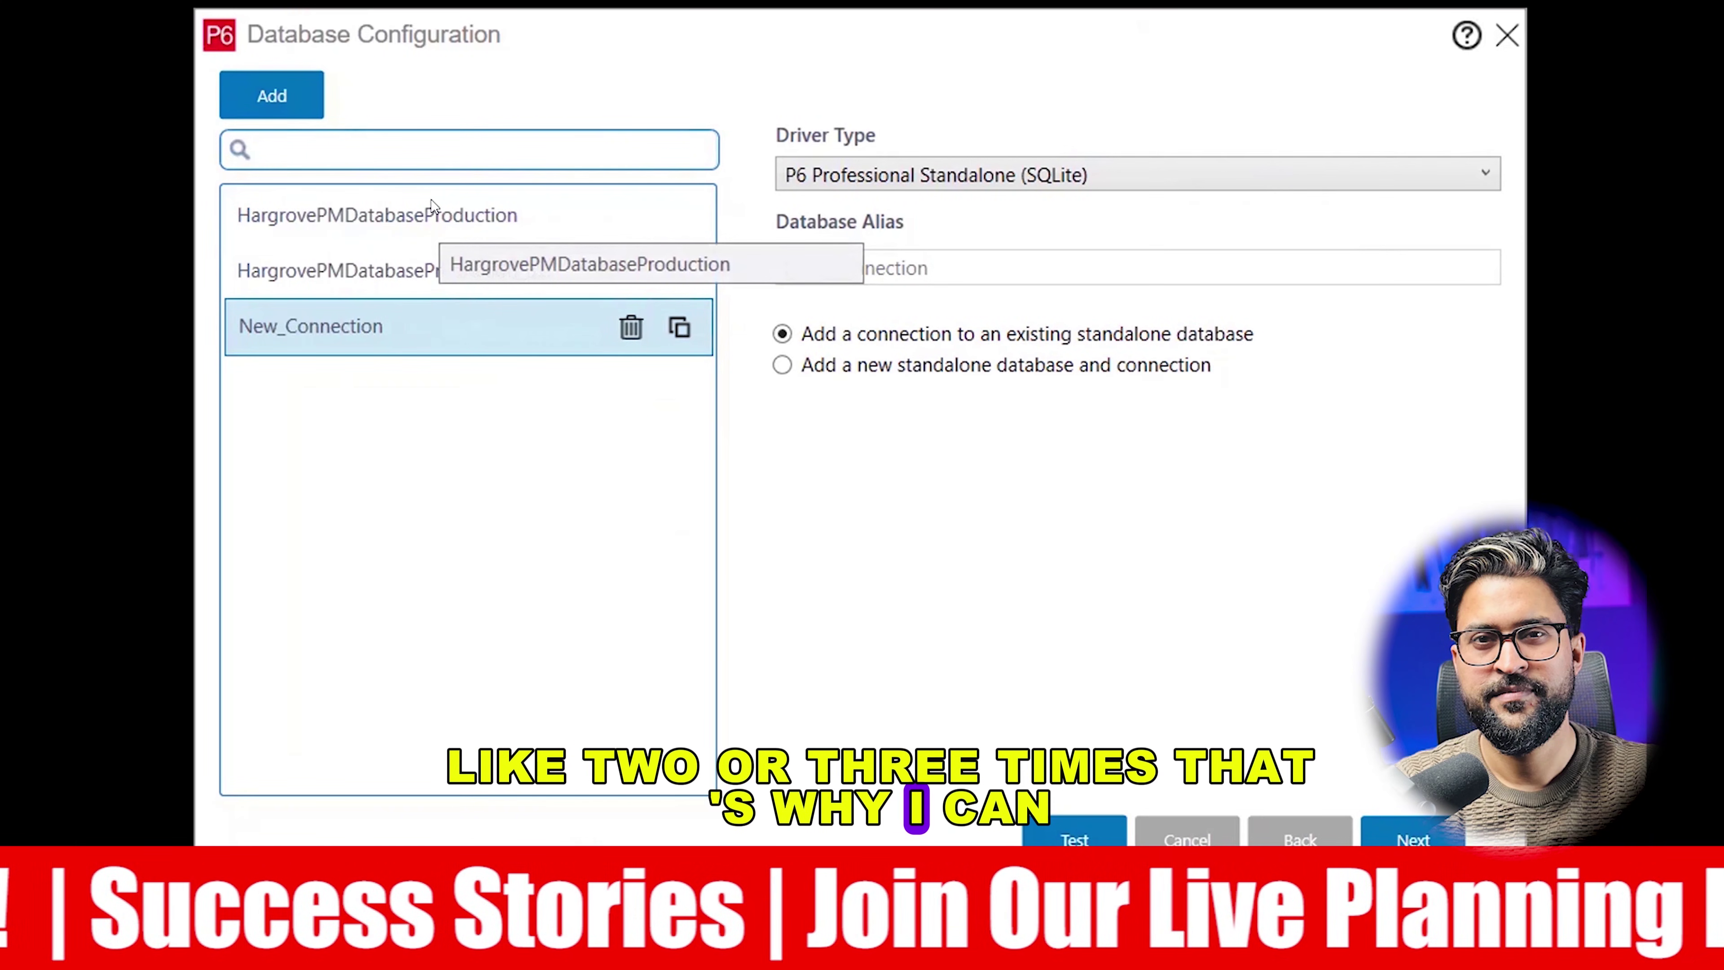
left_click(387, 275)
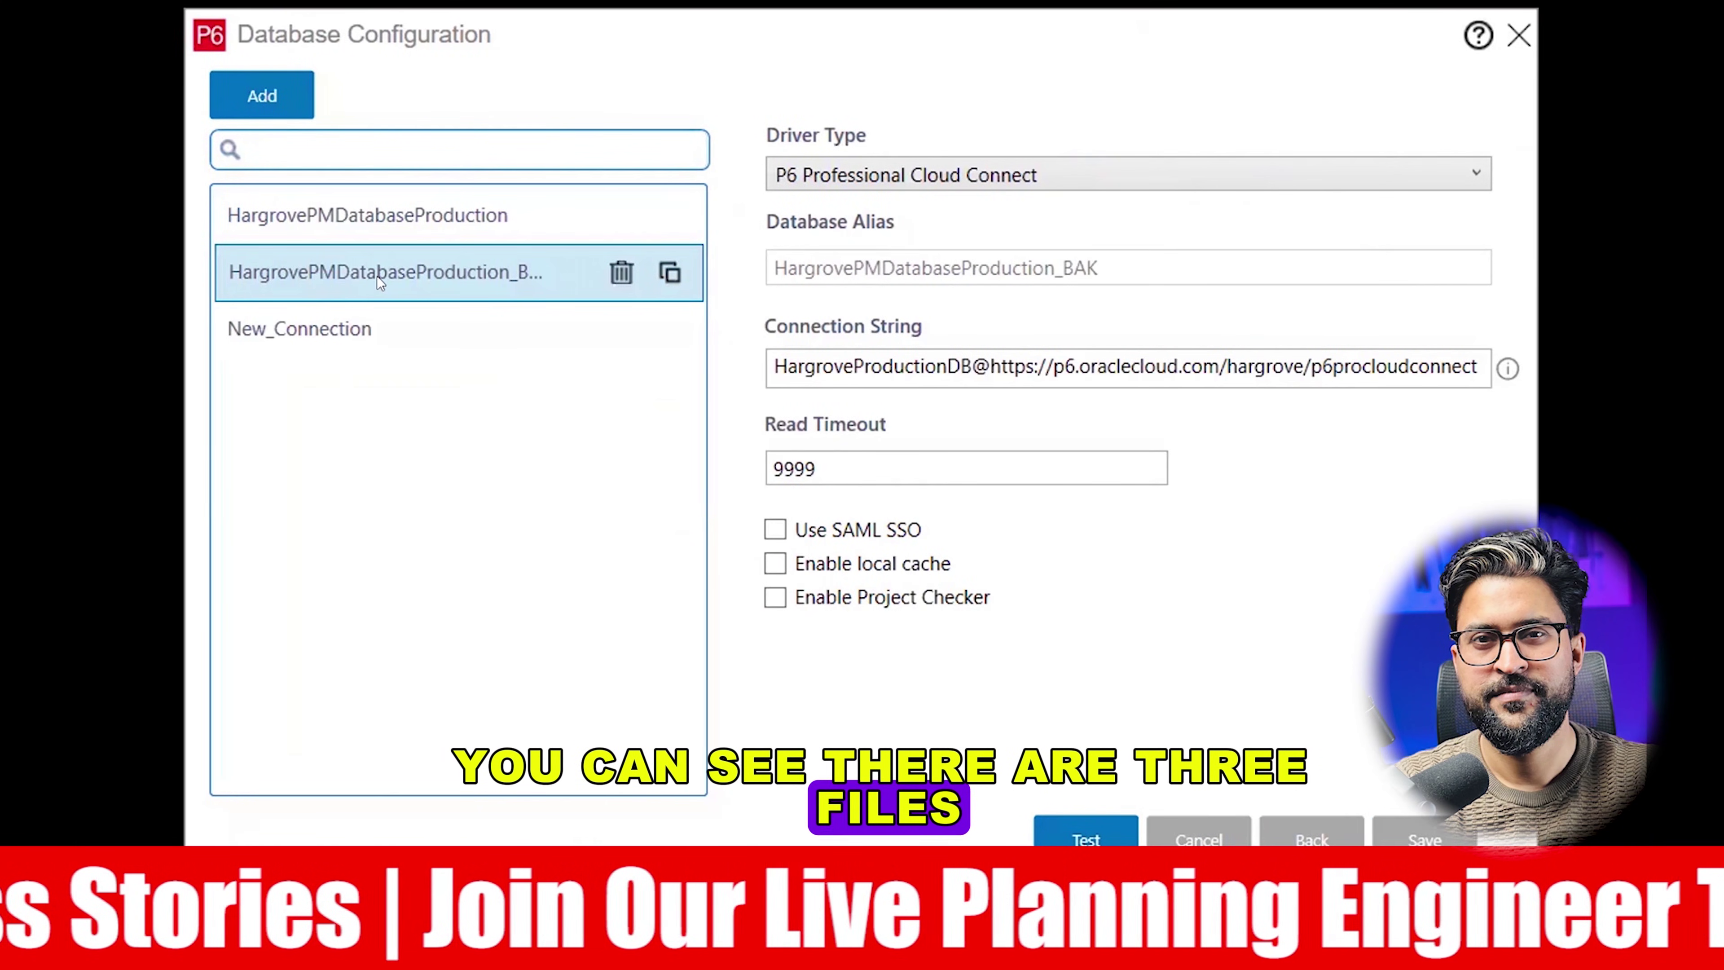
left_click(305, 328)
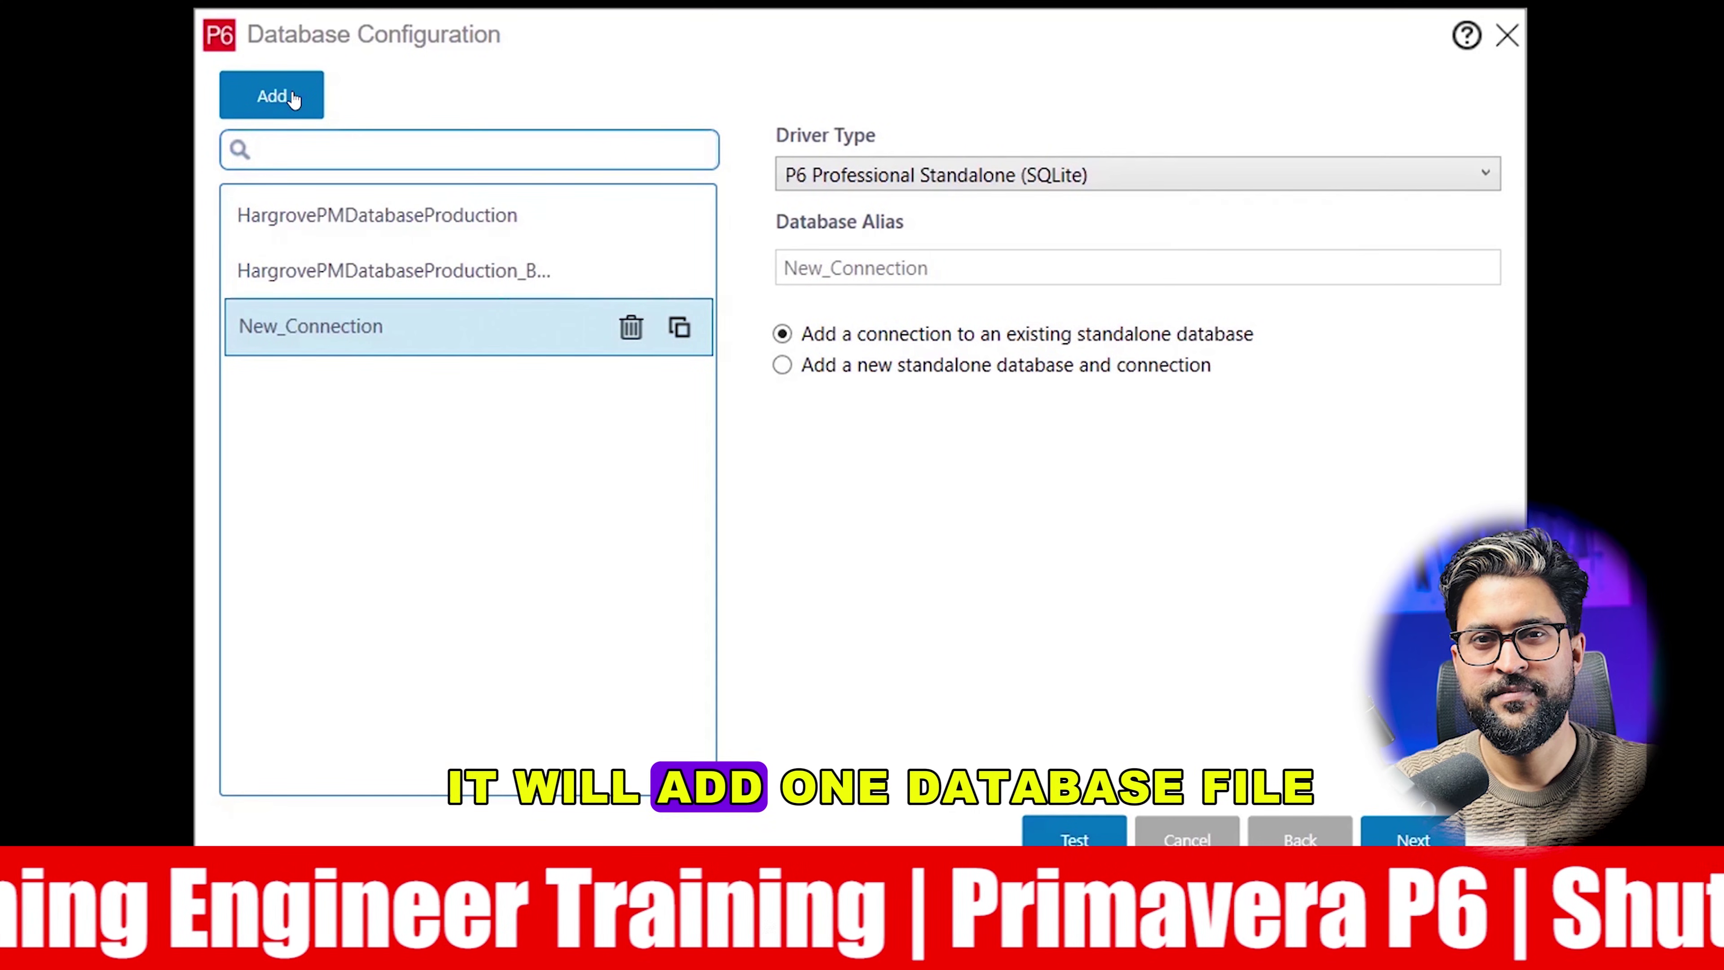
Add New_Connection_1 with the P6 Professional Standalone (SQLite) driver as a new standalone database.
left_click(293, 98)
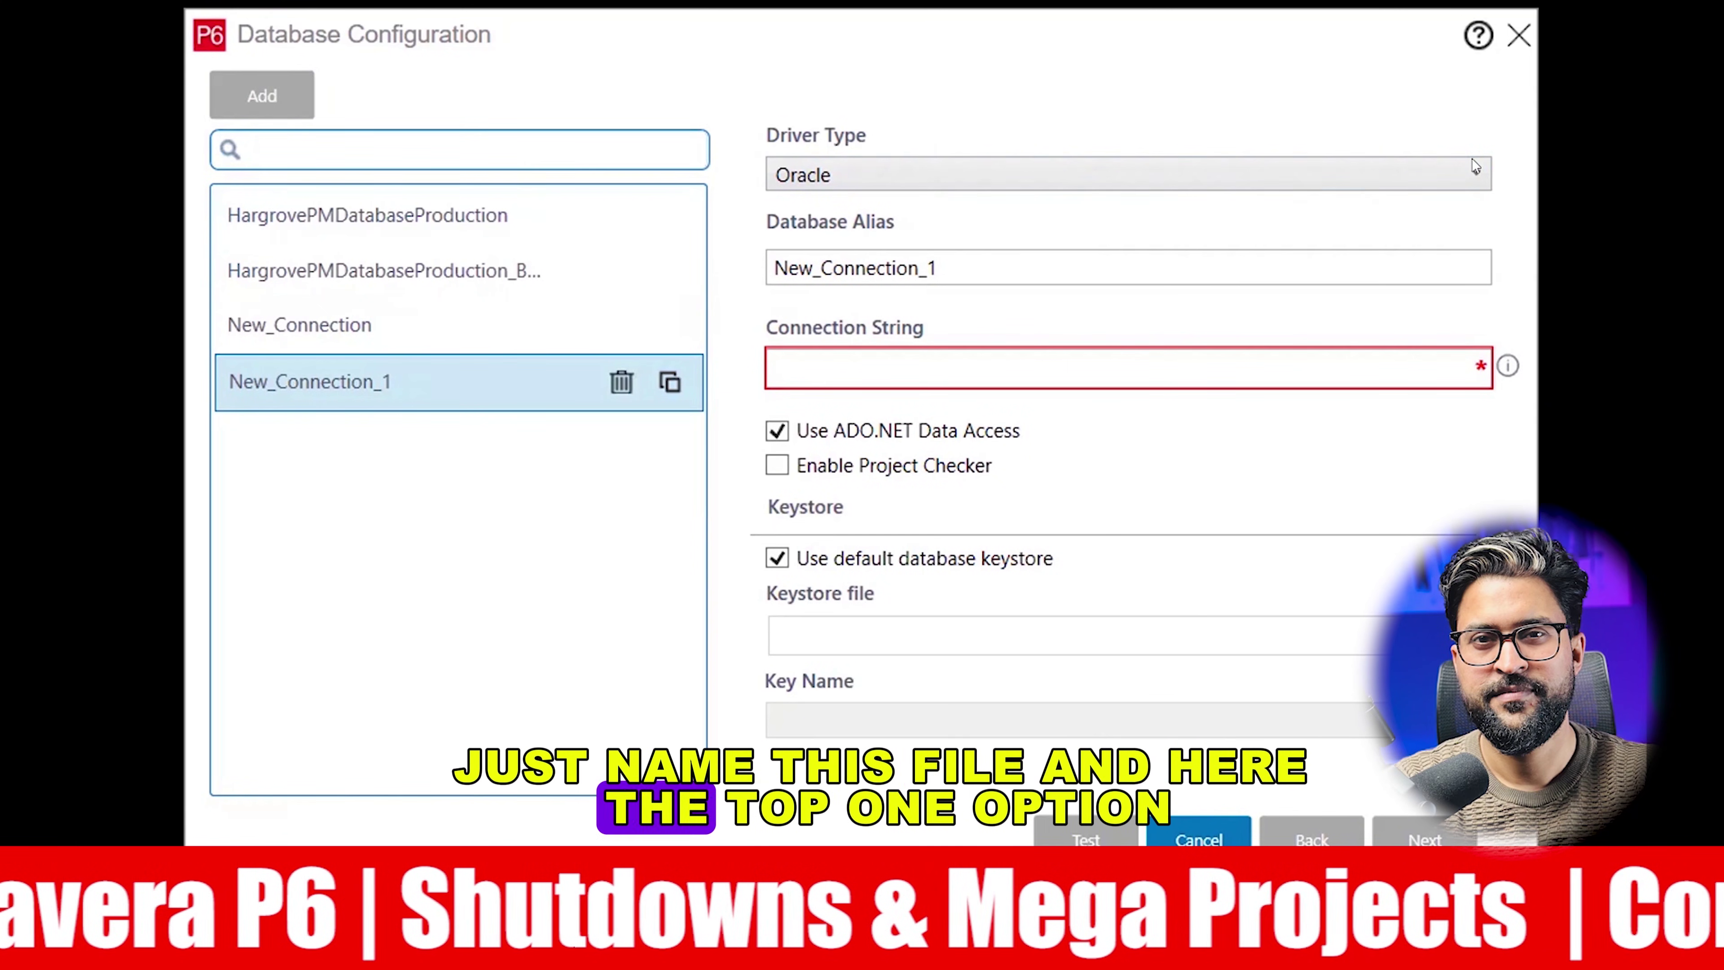
left_click(1475, 169)
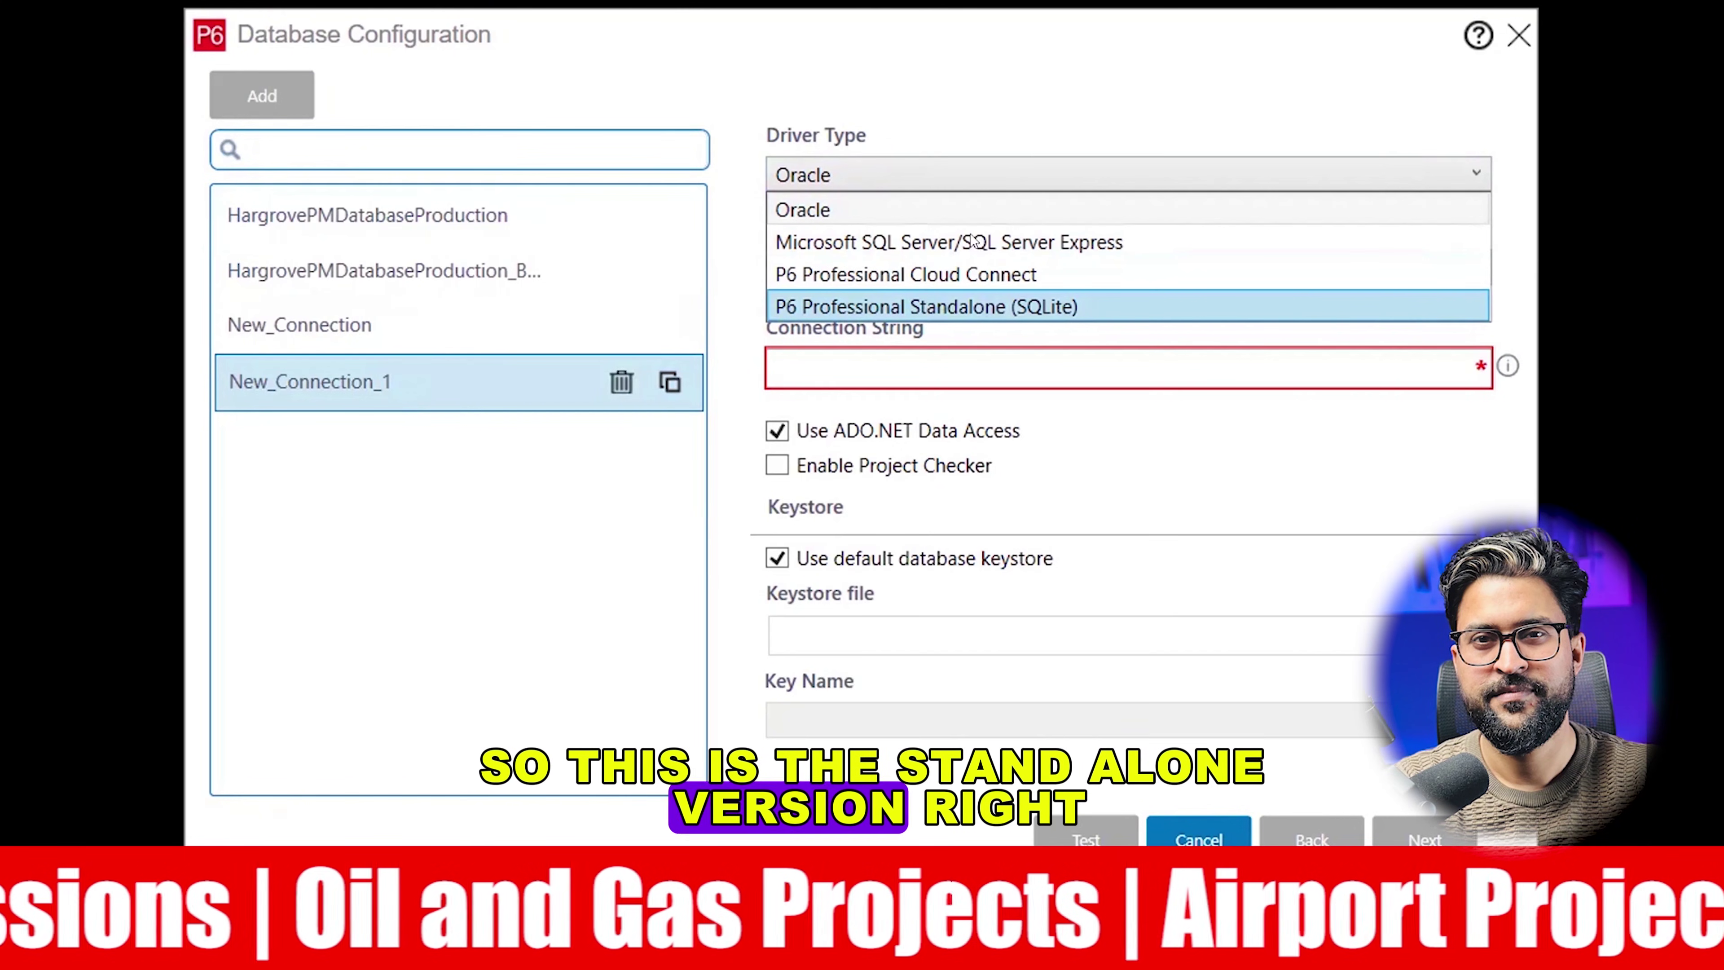
left_click(896, 305)
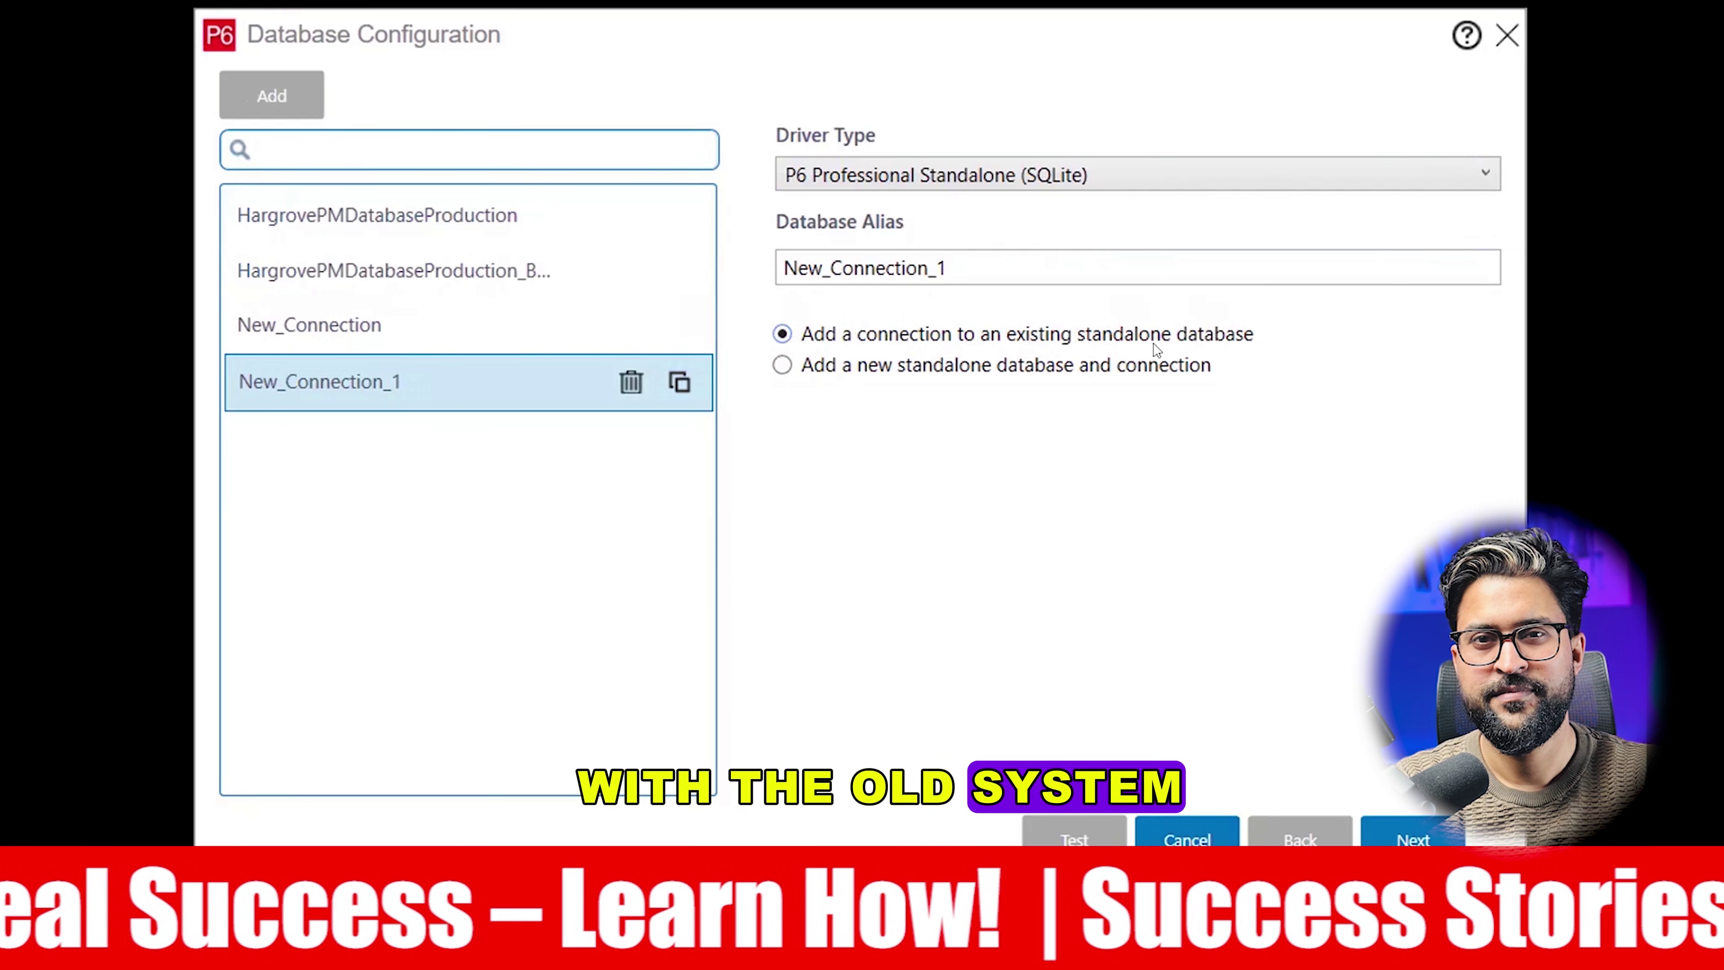
left_click(942, 356)
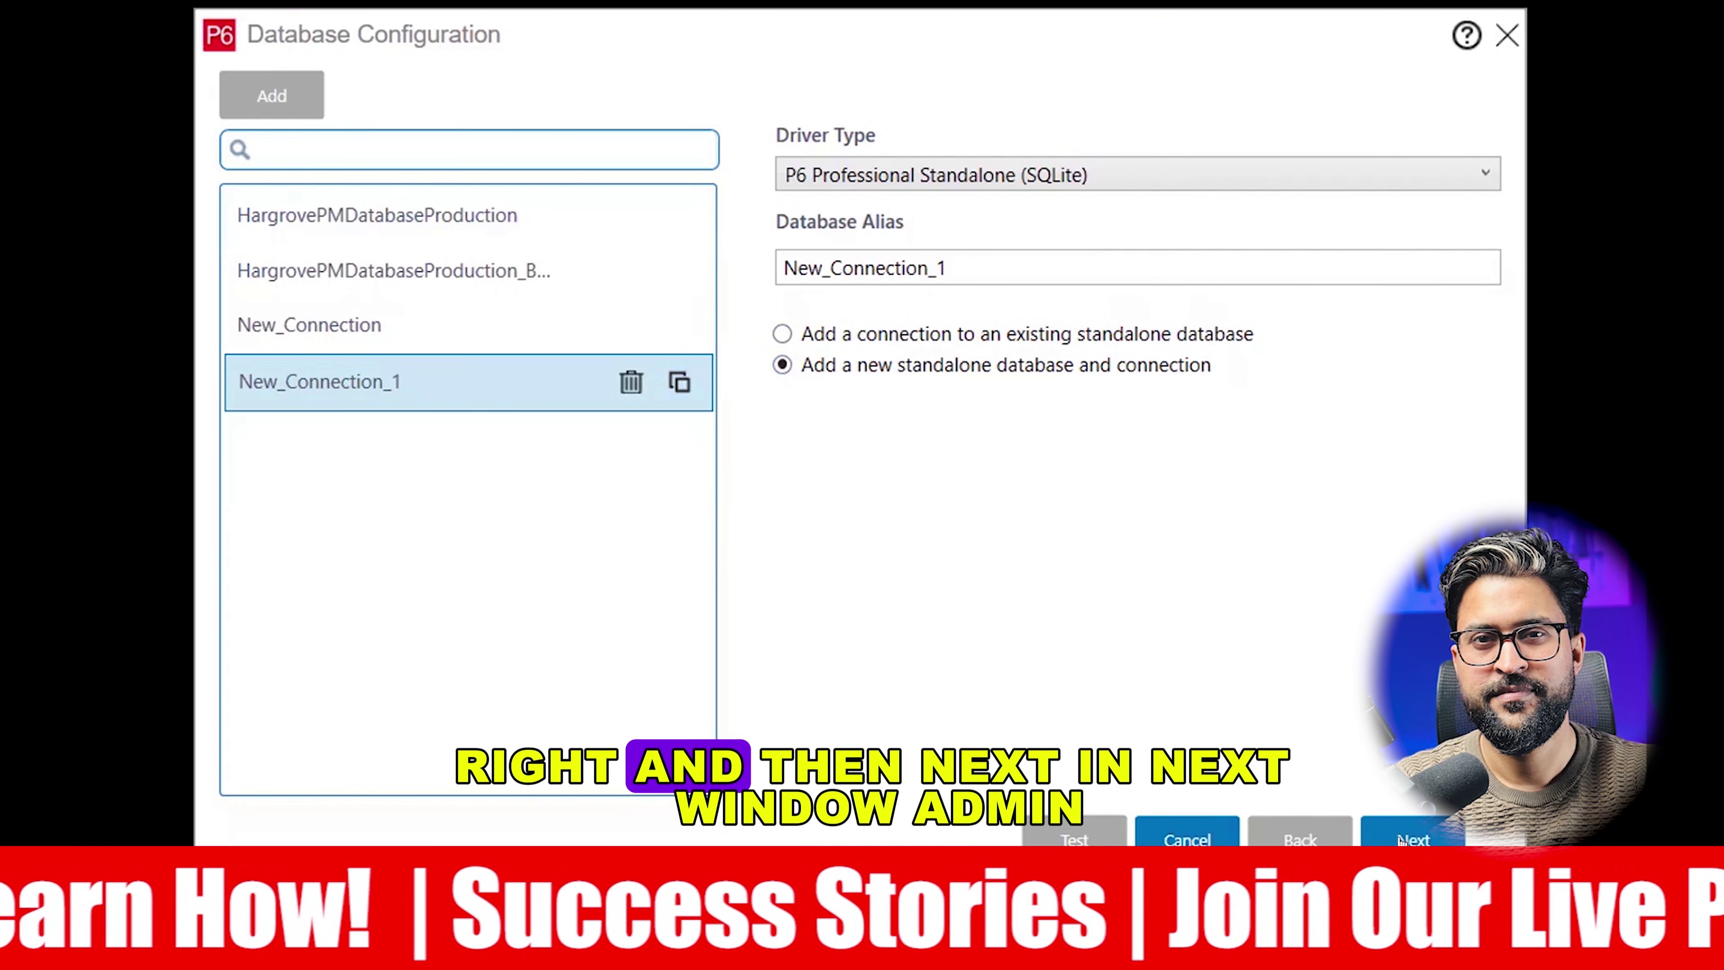
Keep the admin login name and enter and confirm its new password.
left_click(1413, 841)
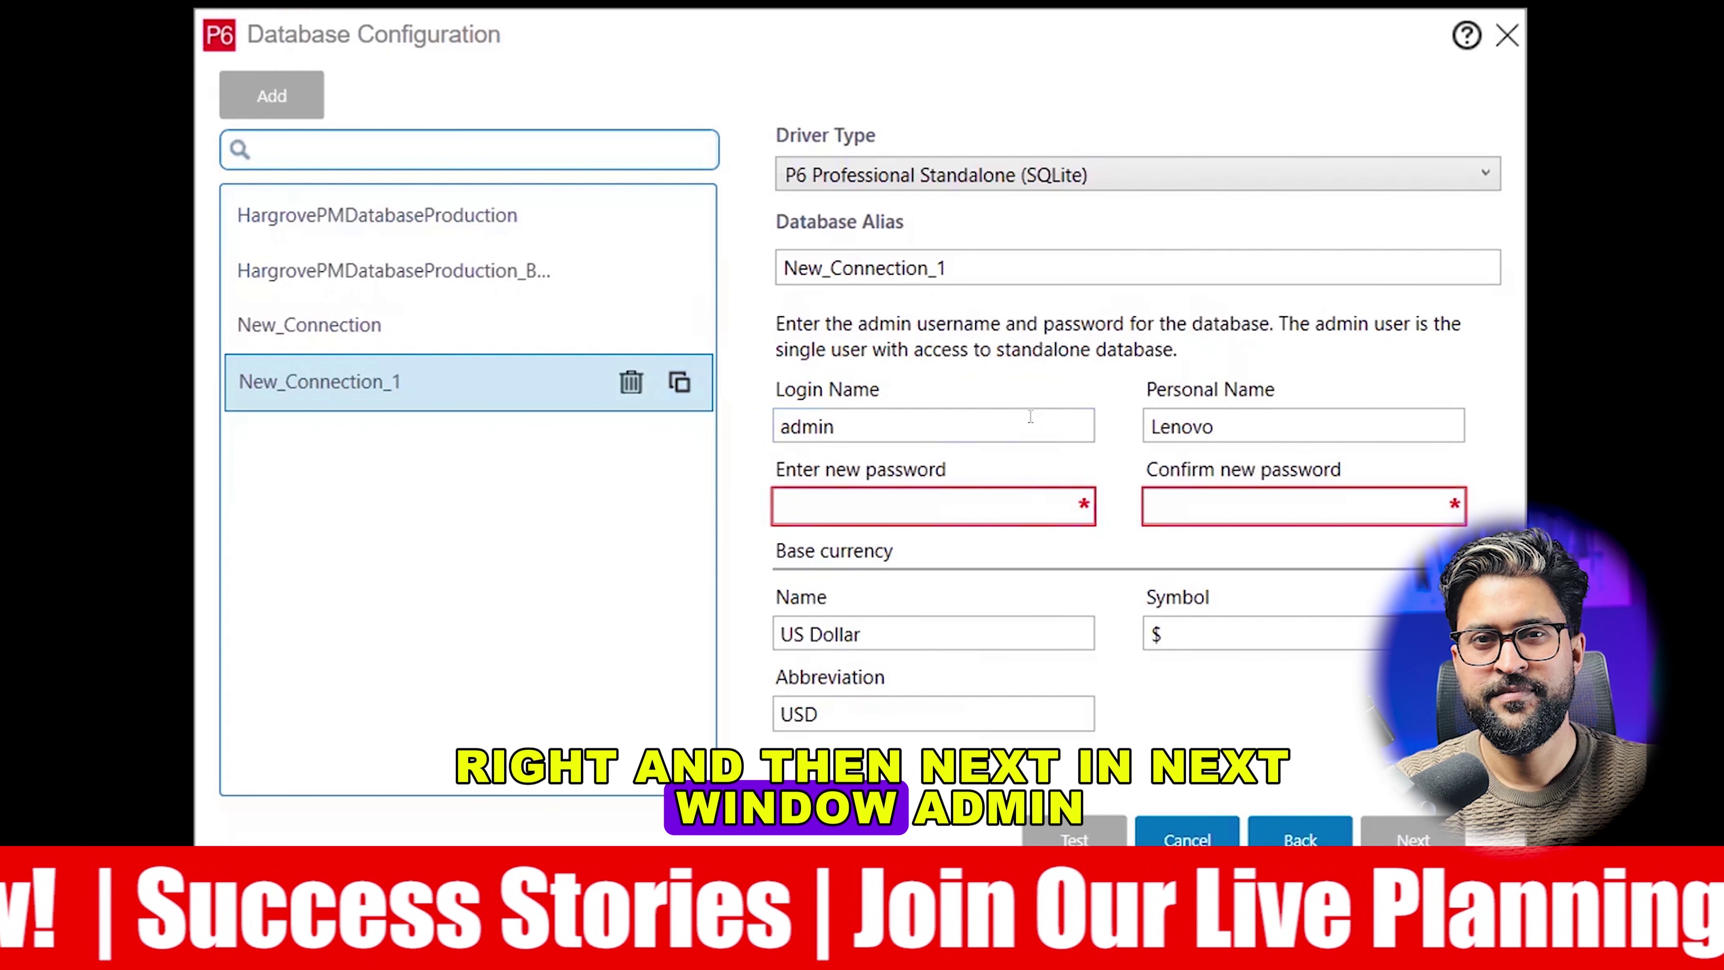
double_click(869, 417)
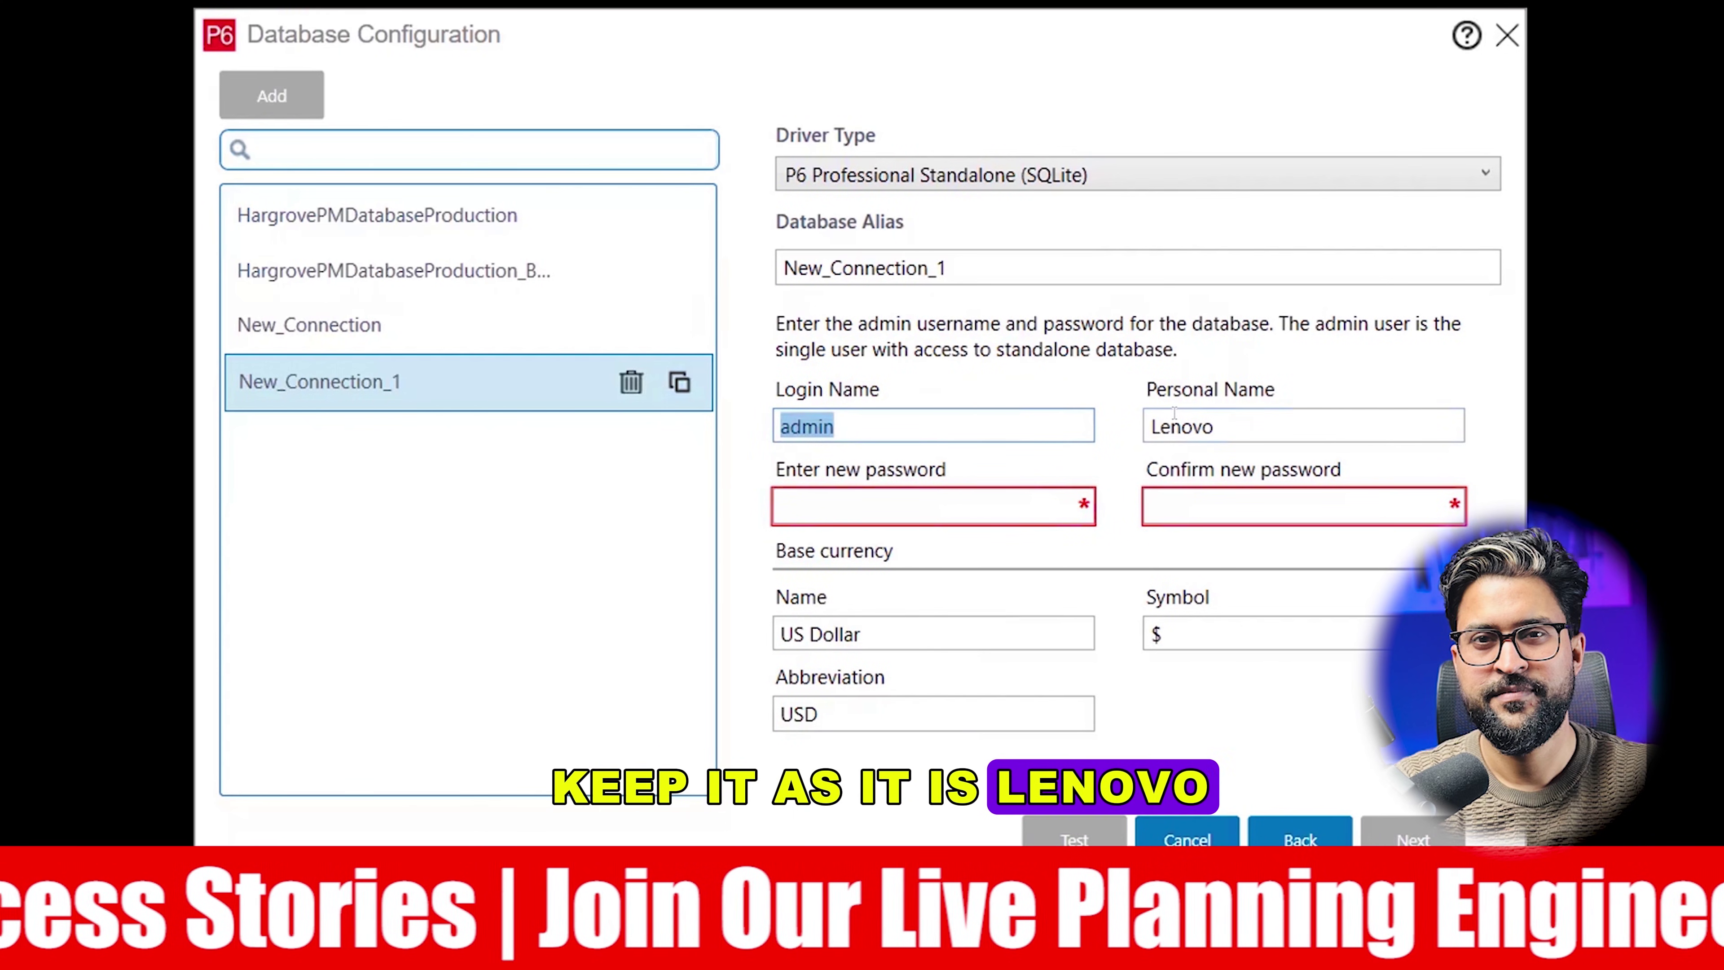
left_click(1019, 500)
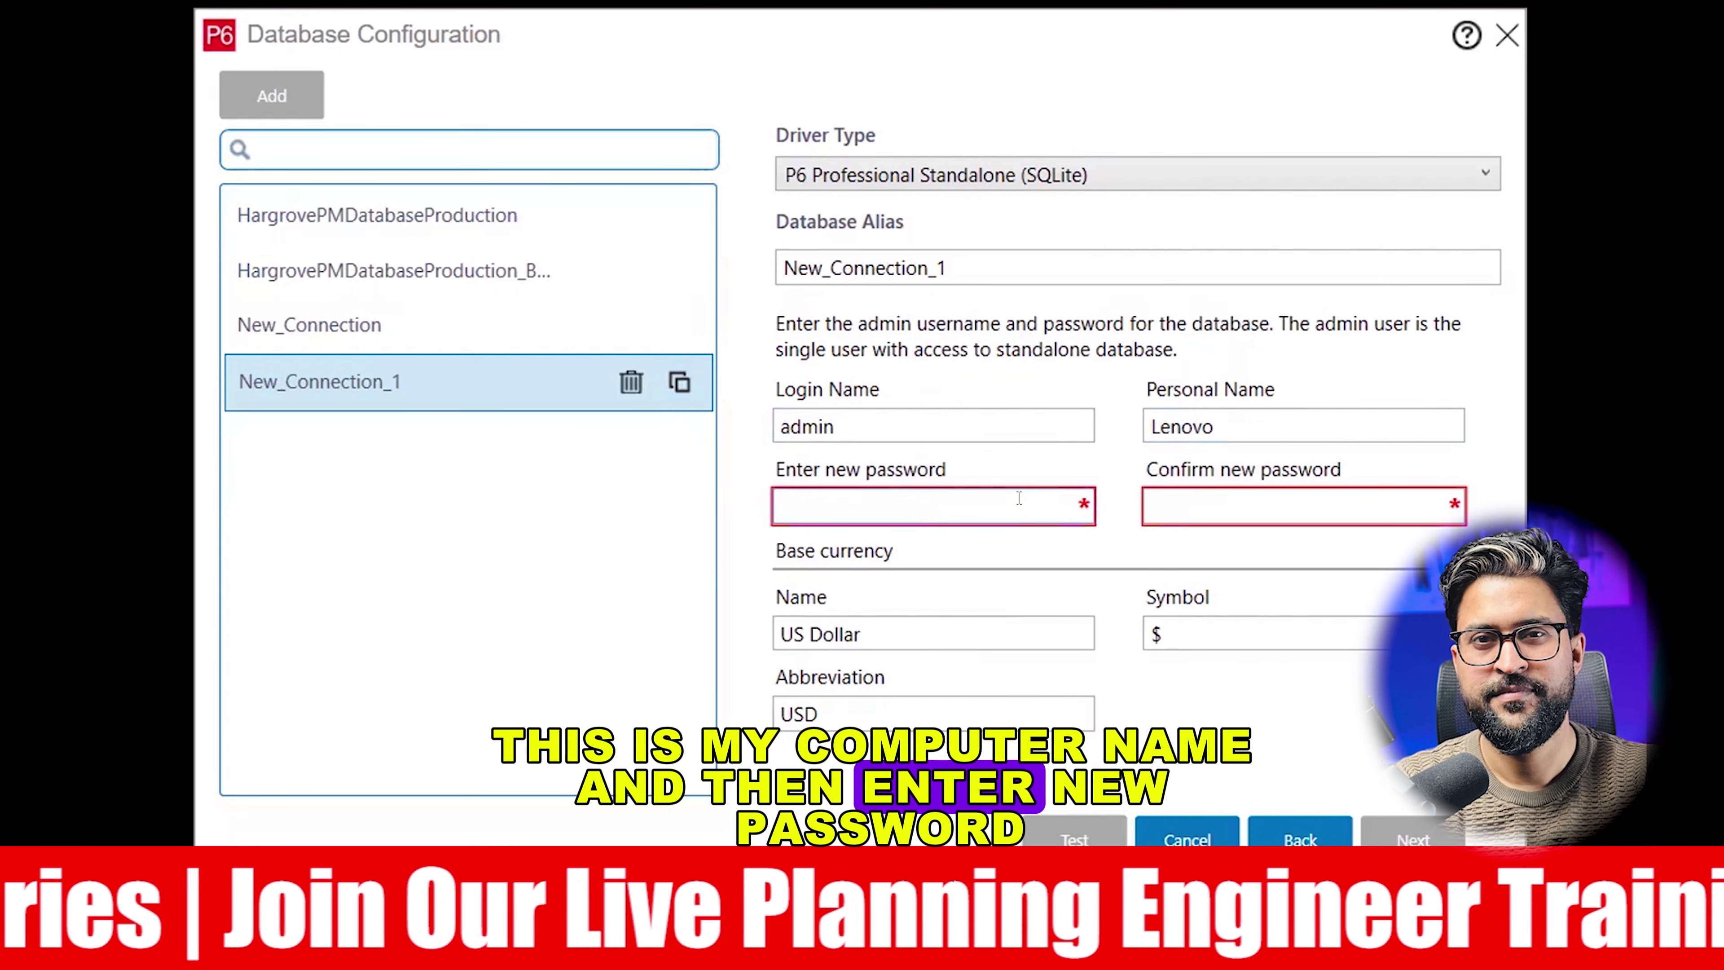
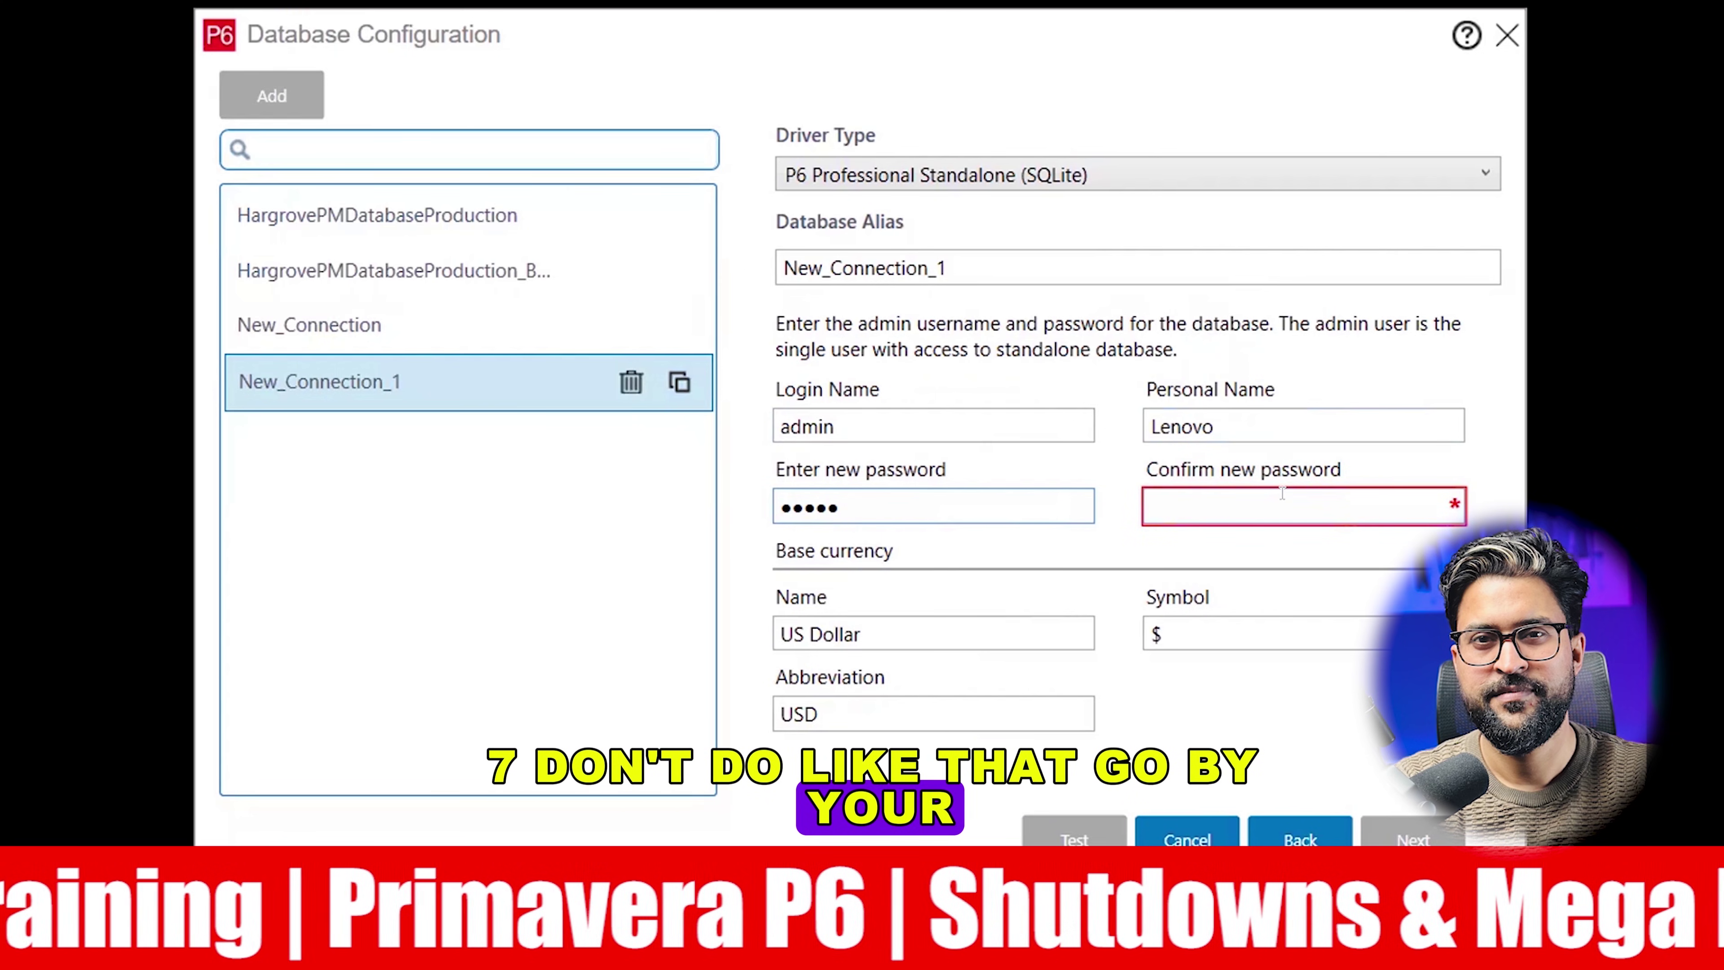
left_click(1154, 507)
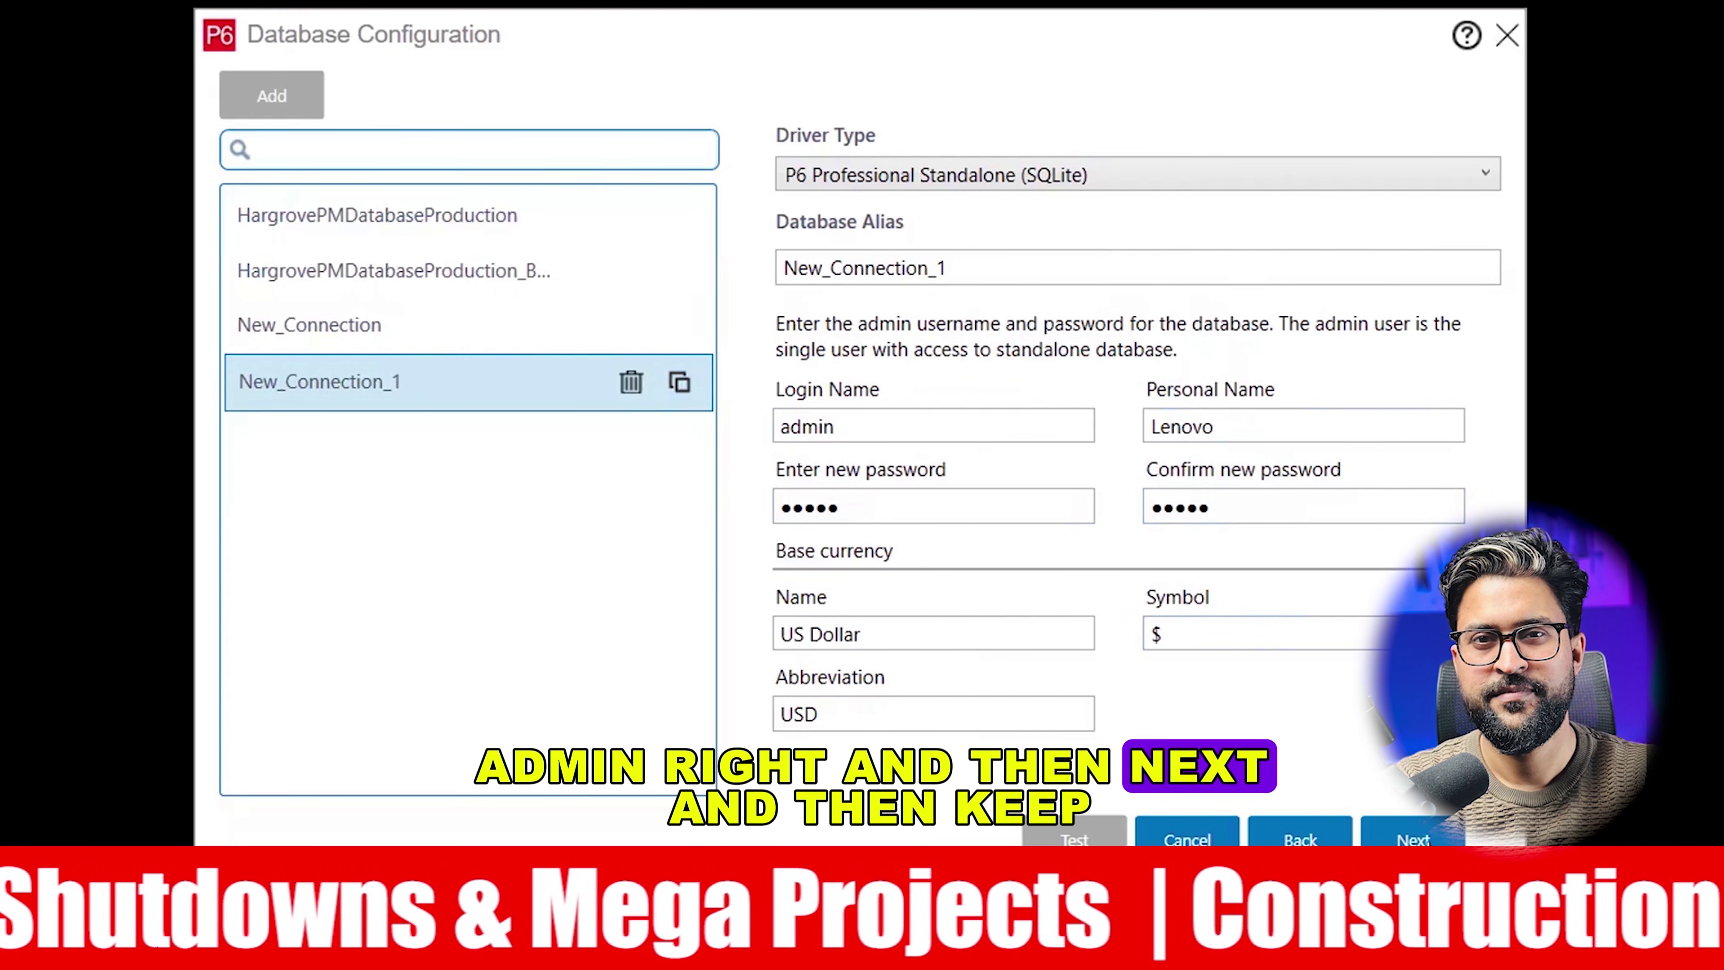
Save PPMDBSQLite.db in Documents with sample data loading, overwriting the existing file.
left_click(1428, 841)
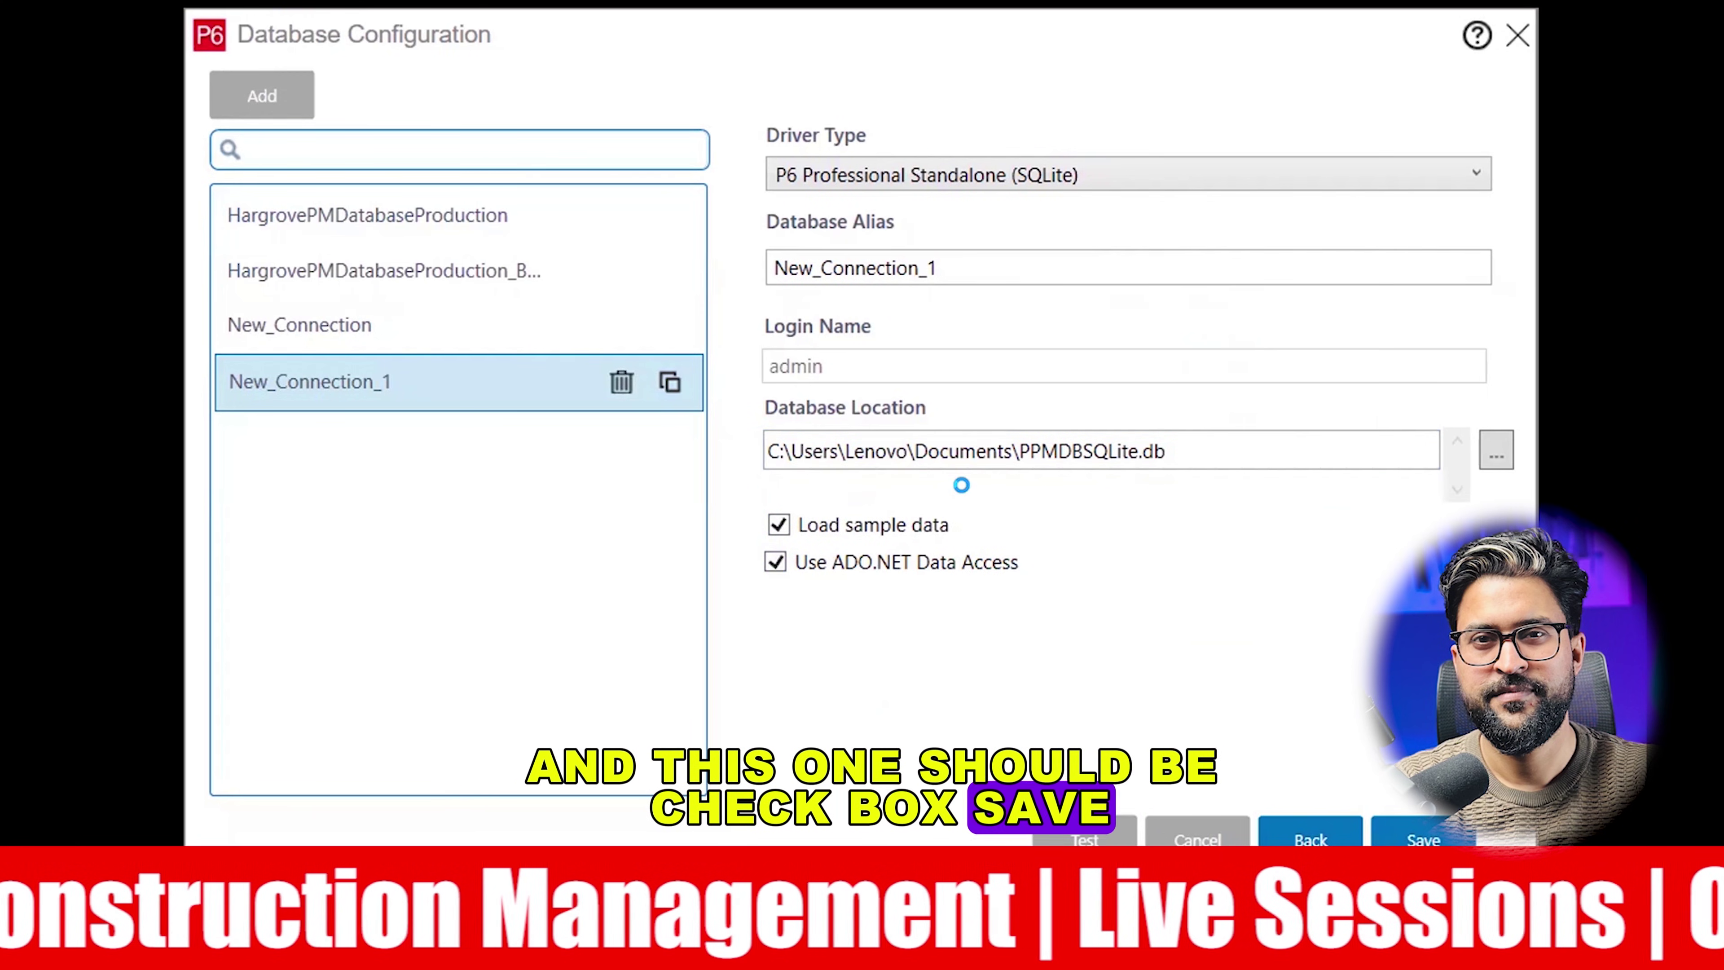
left_click(920, 506)
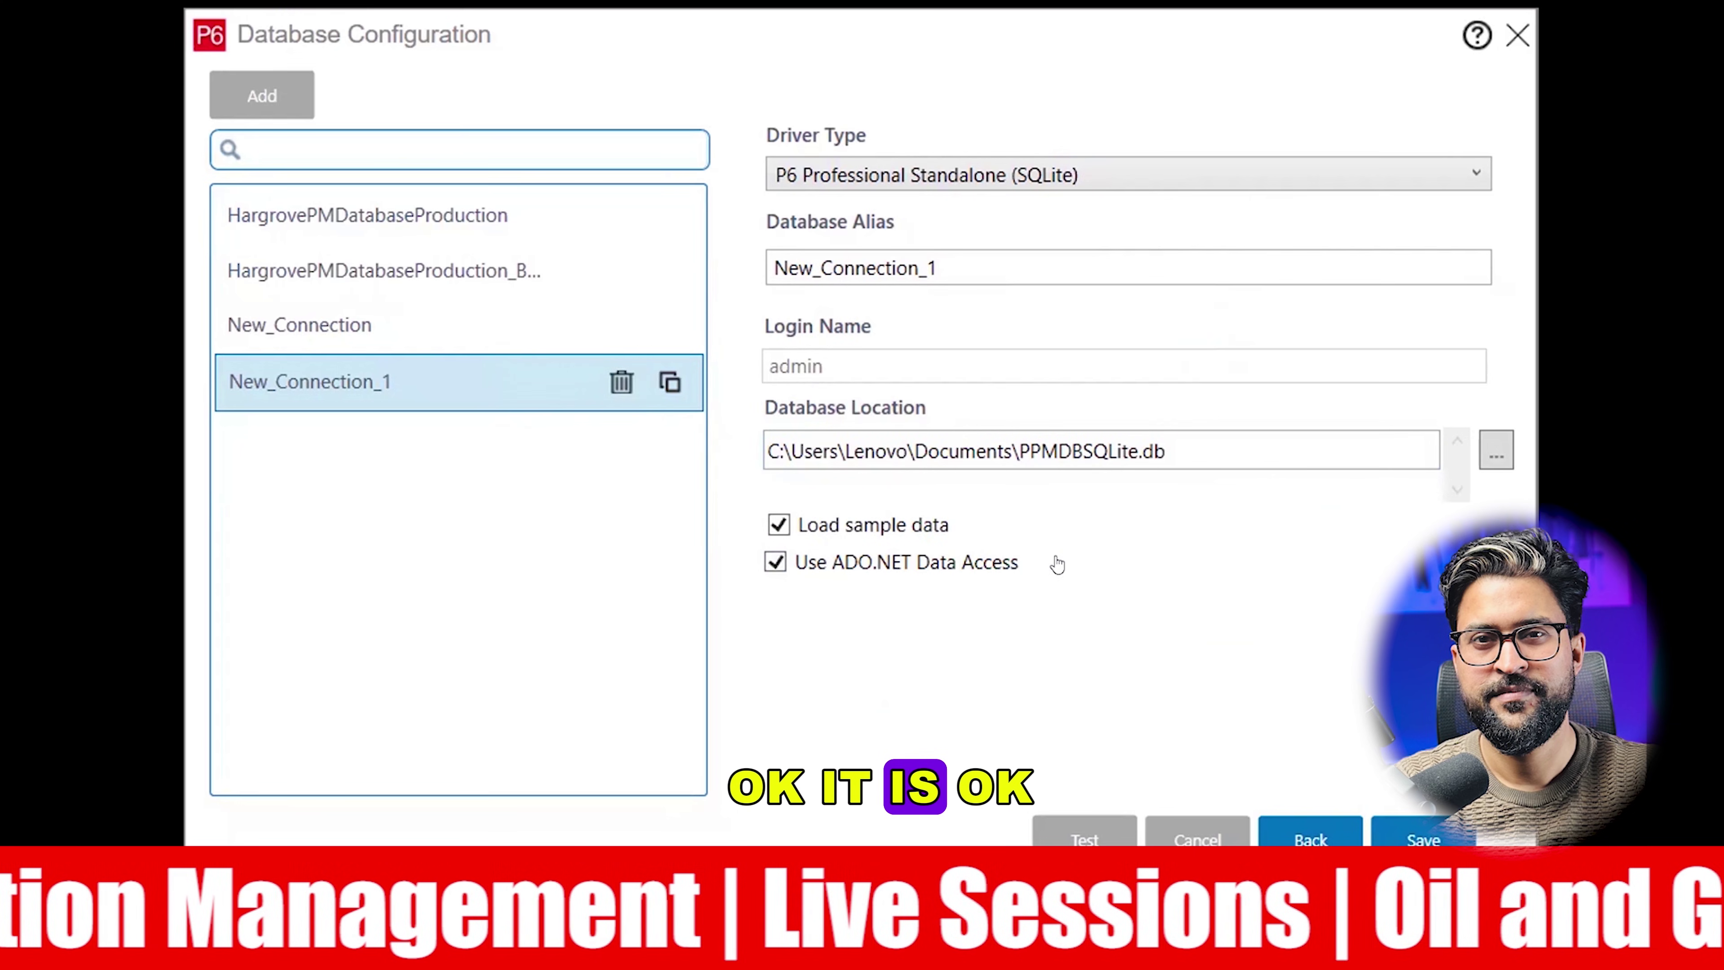
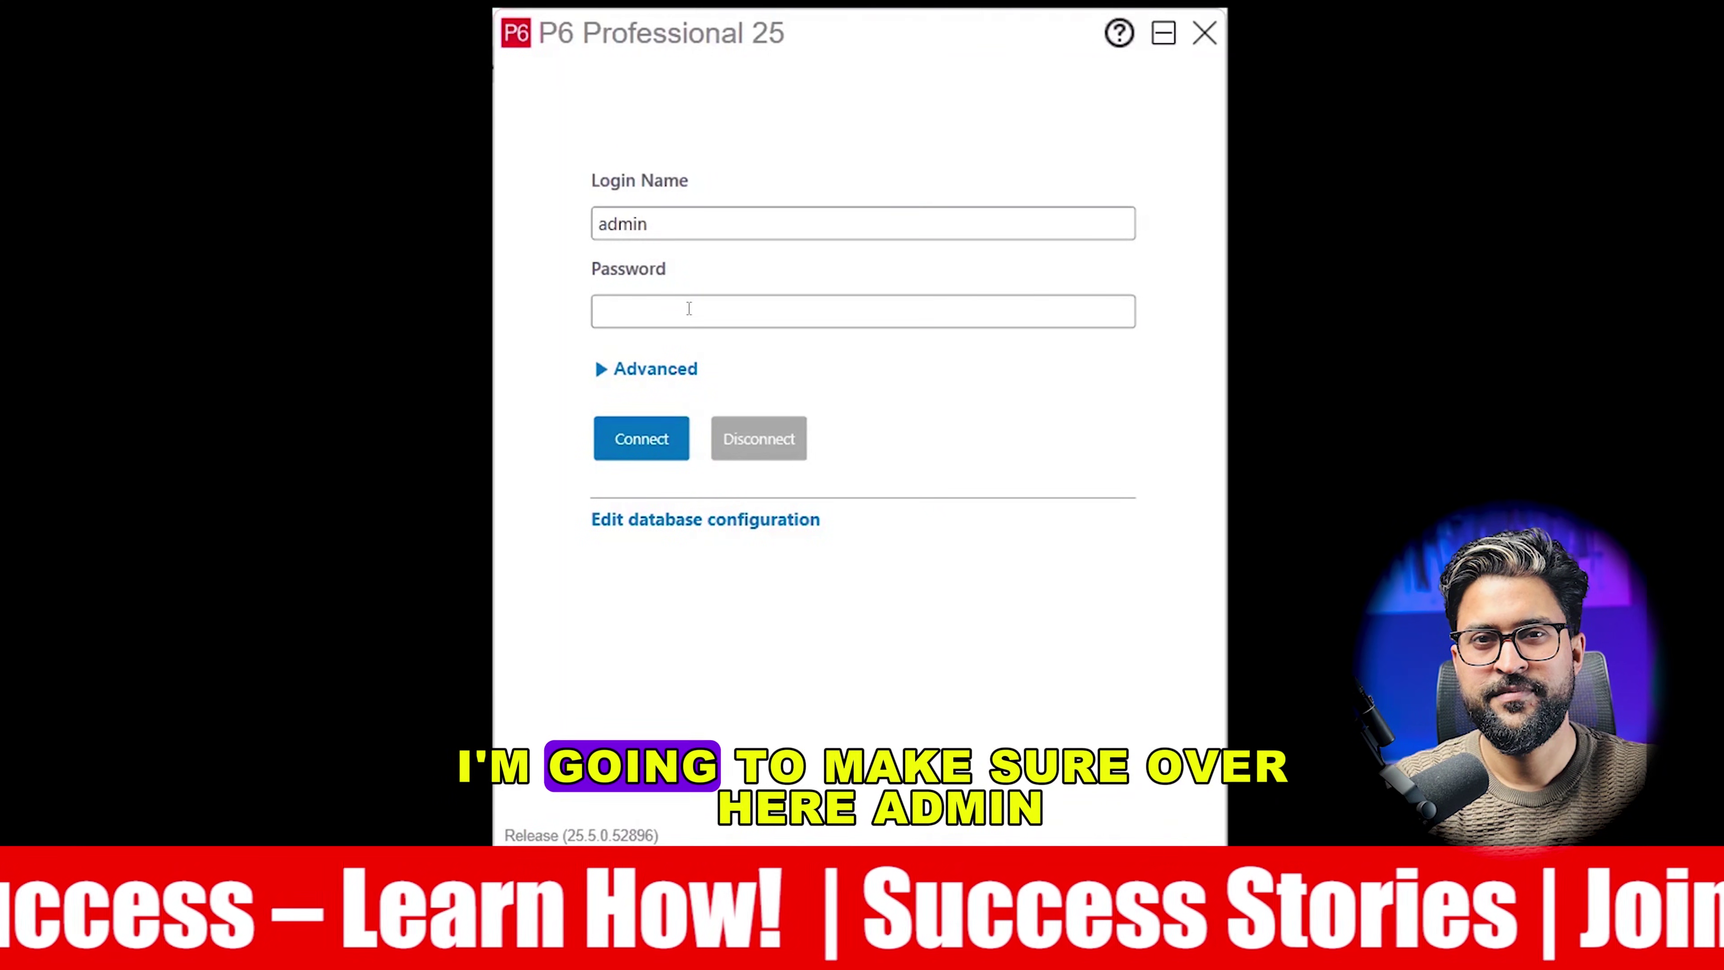
Log in as admin with the account password to show the E&C, Energy and Manufacturing sample projects.
left_click(688, 309)
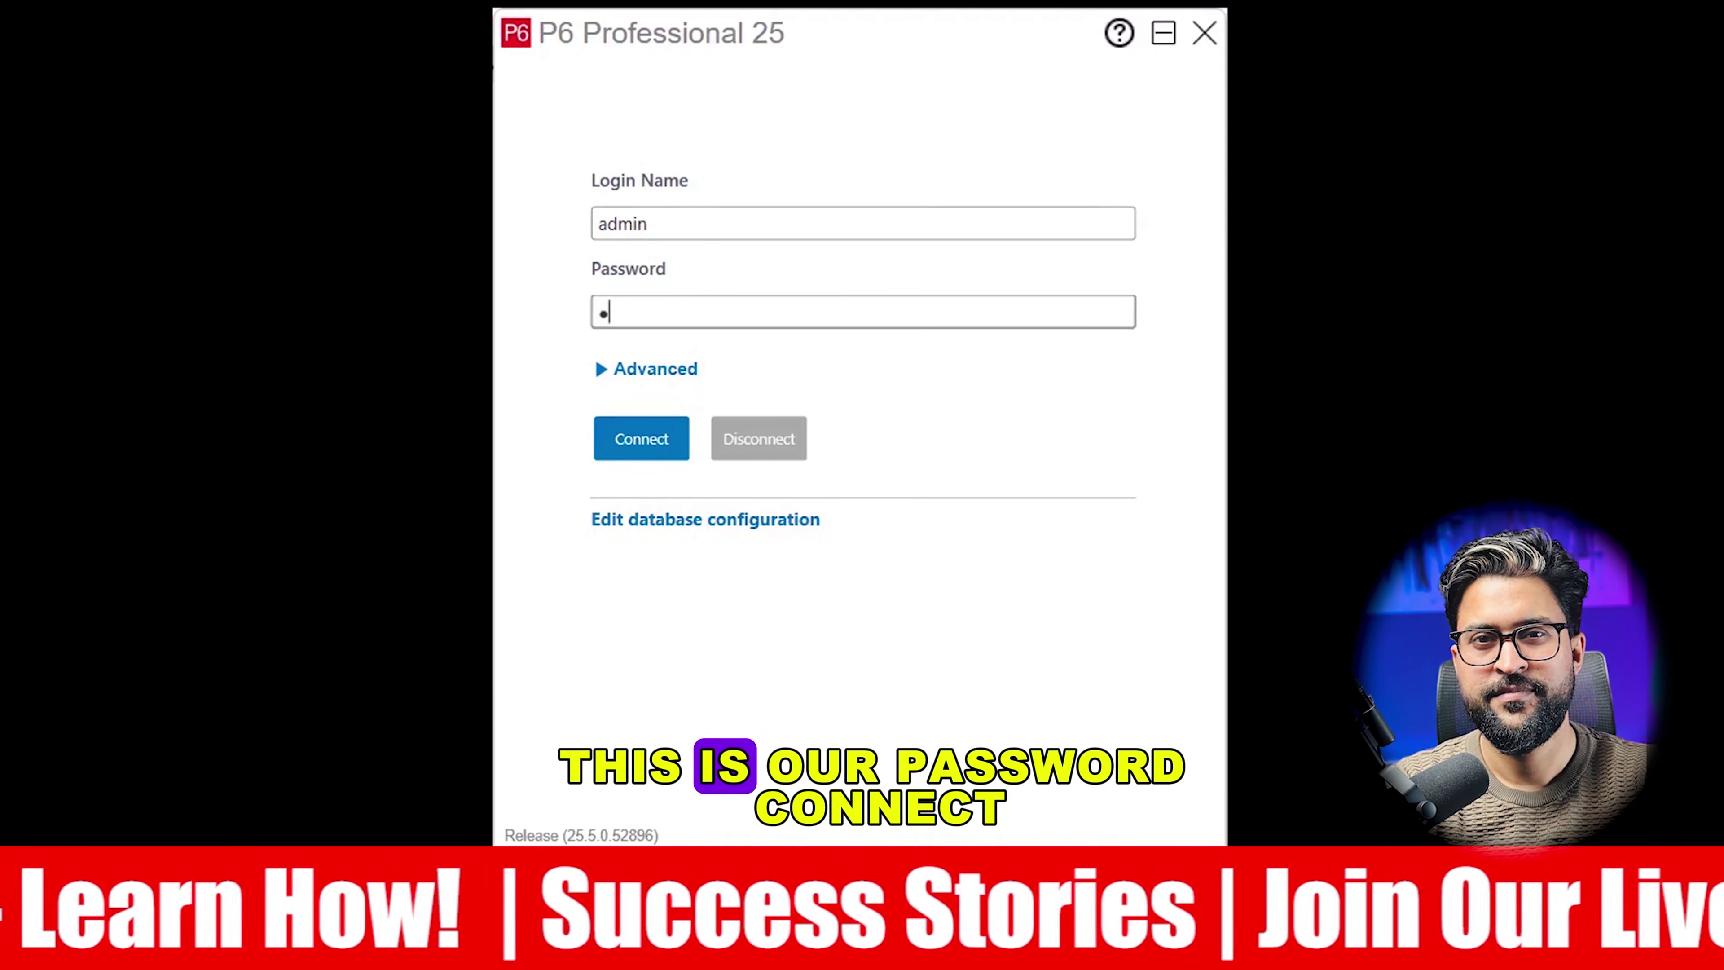
left_click(652, 445)
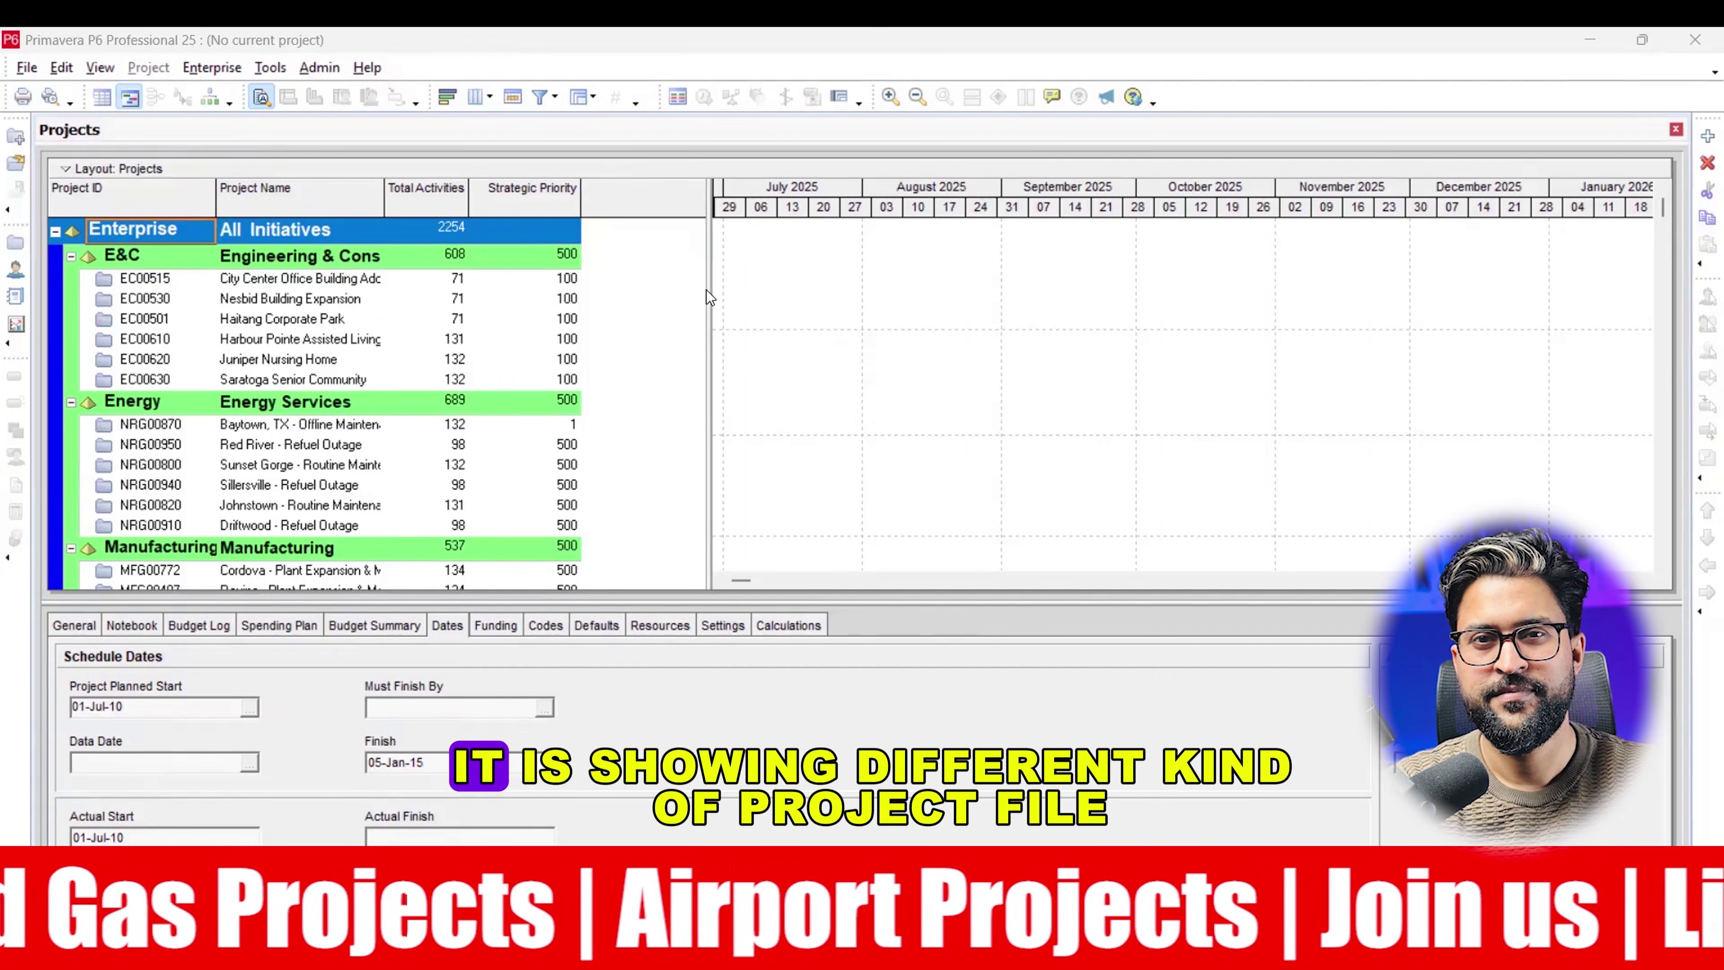
left_click(296, 279)
left_click(299, 299)
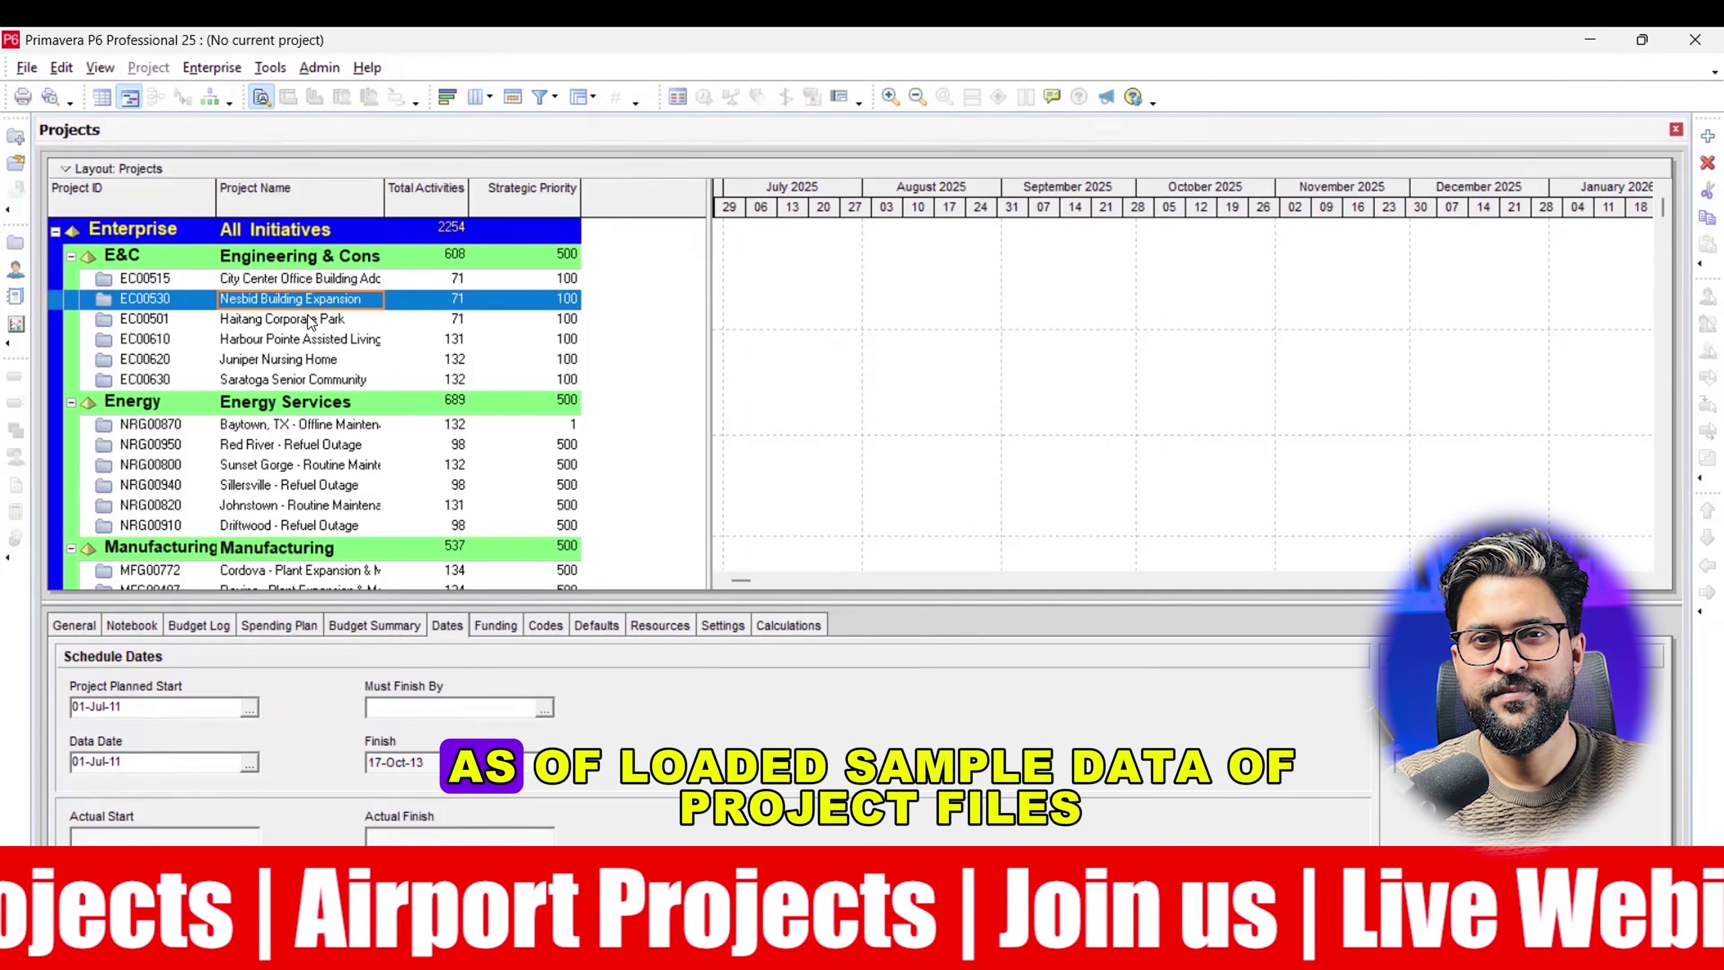
left_click(309, 319)
left_click(322, 340)
left_click(323, 360)
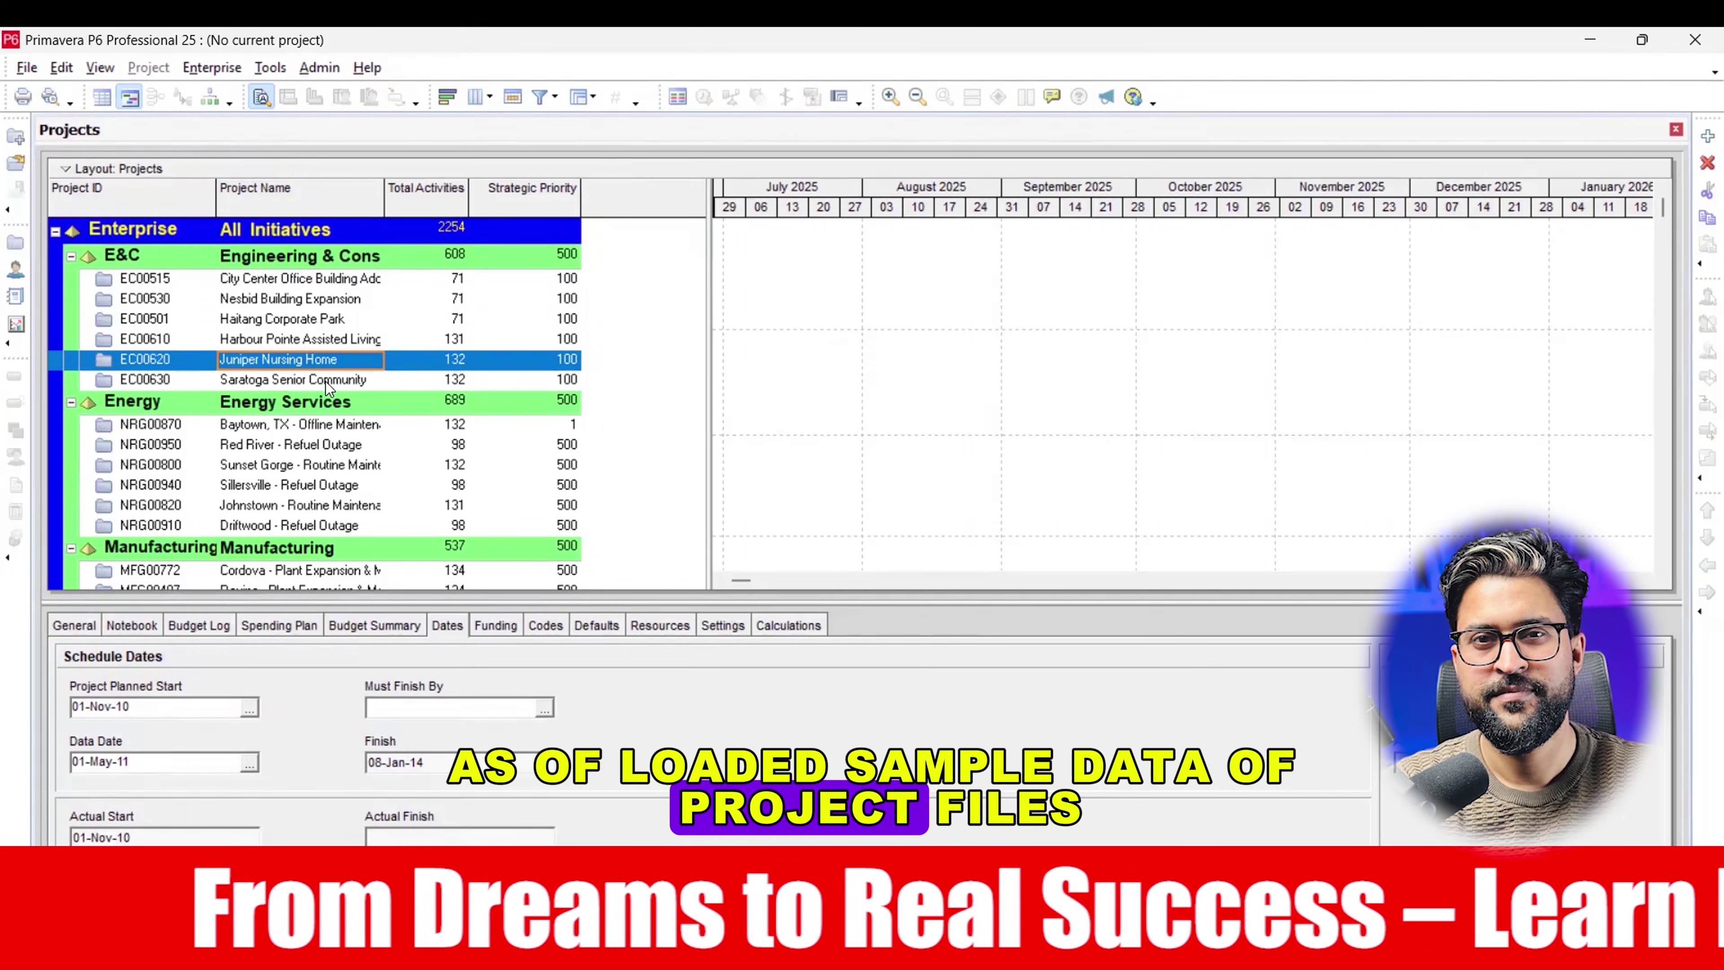
left_click(327, 380)
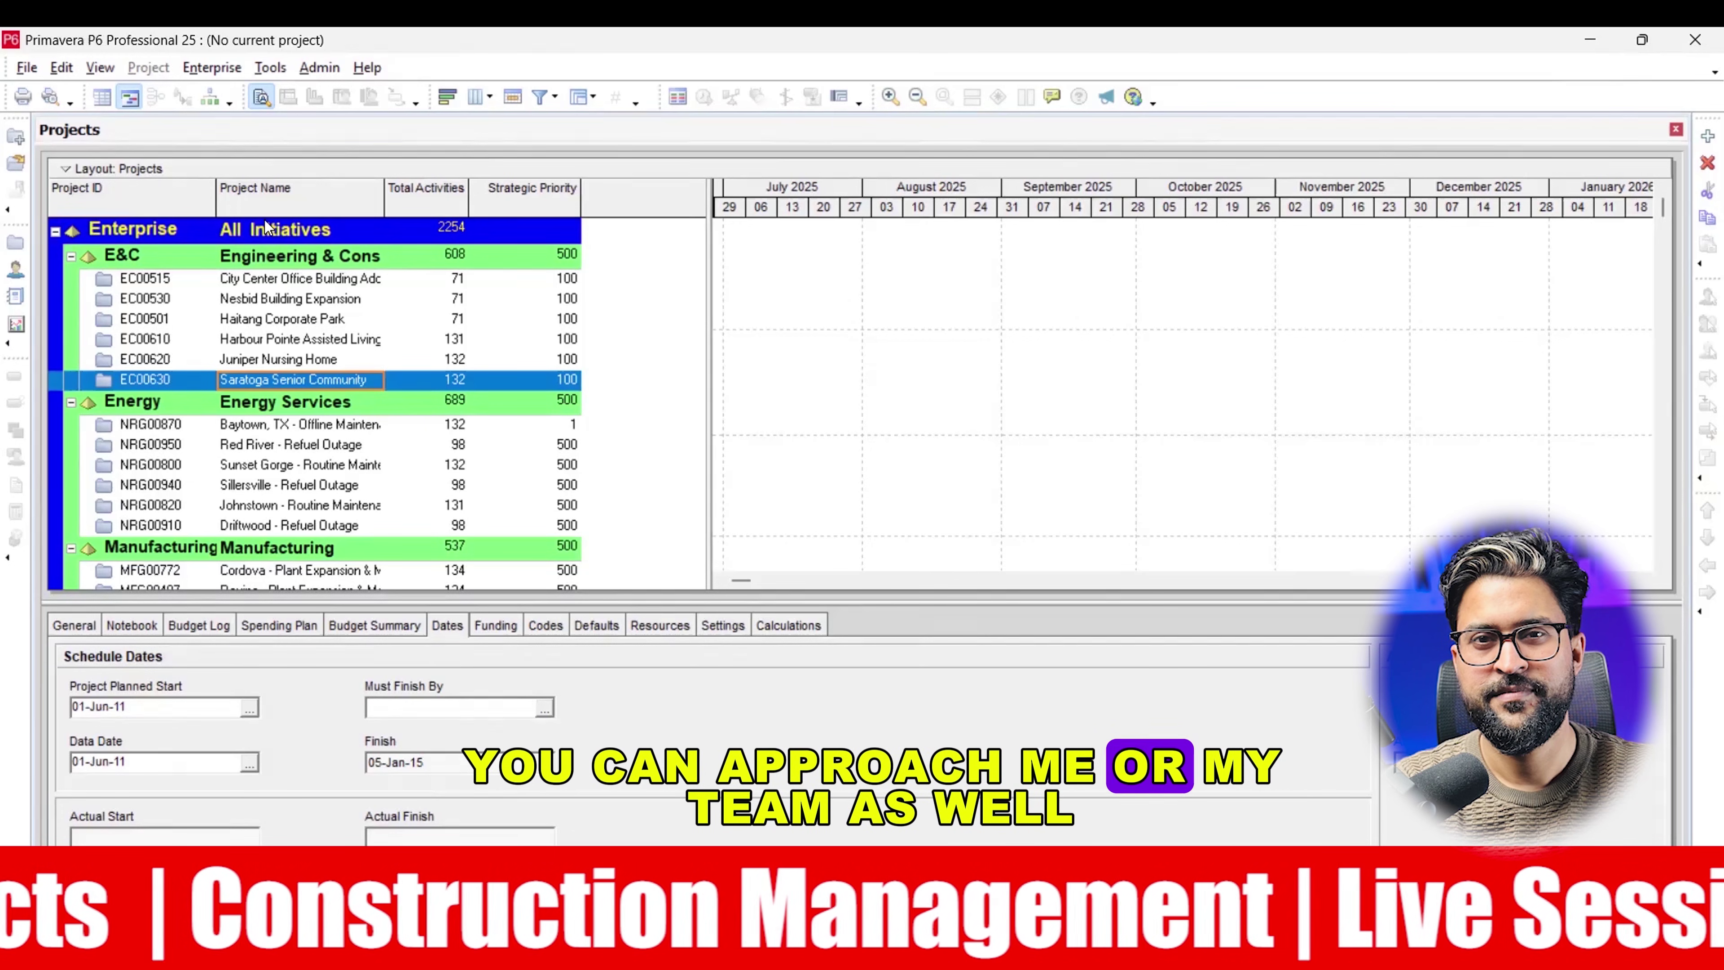
left_click(367, 445)
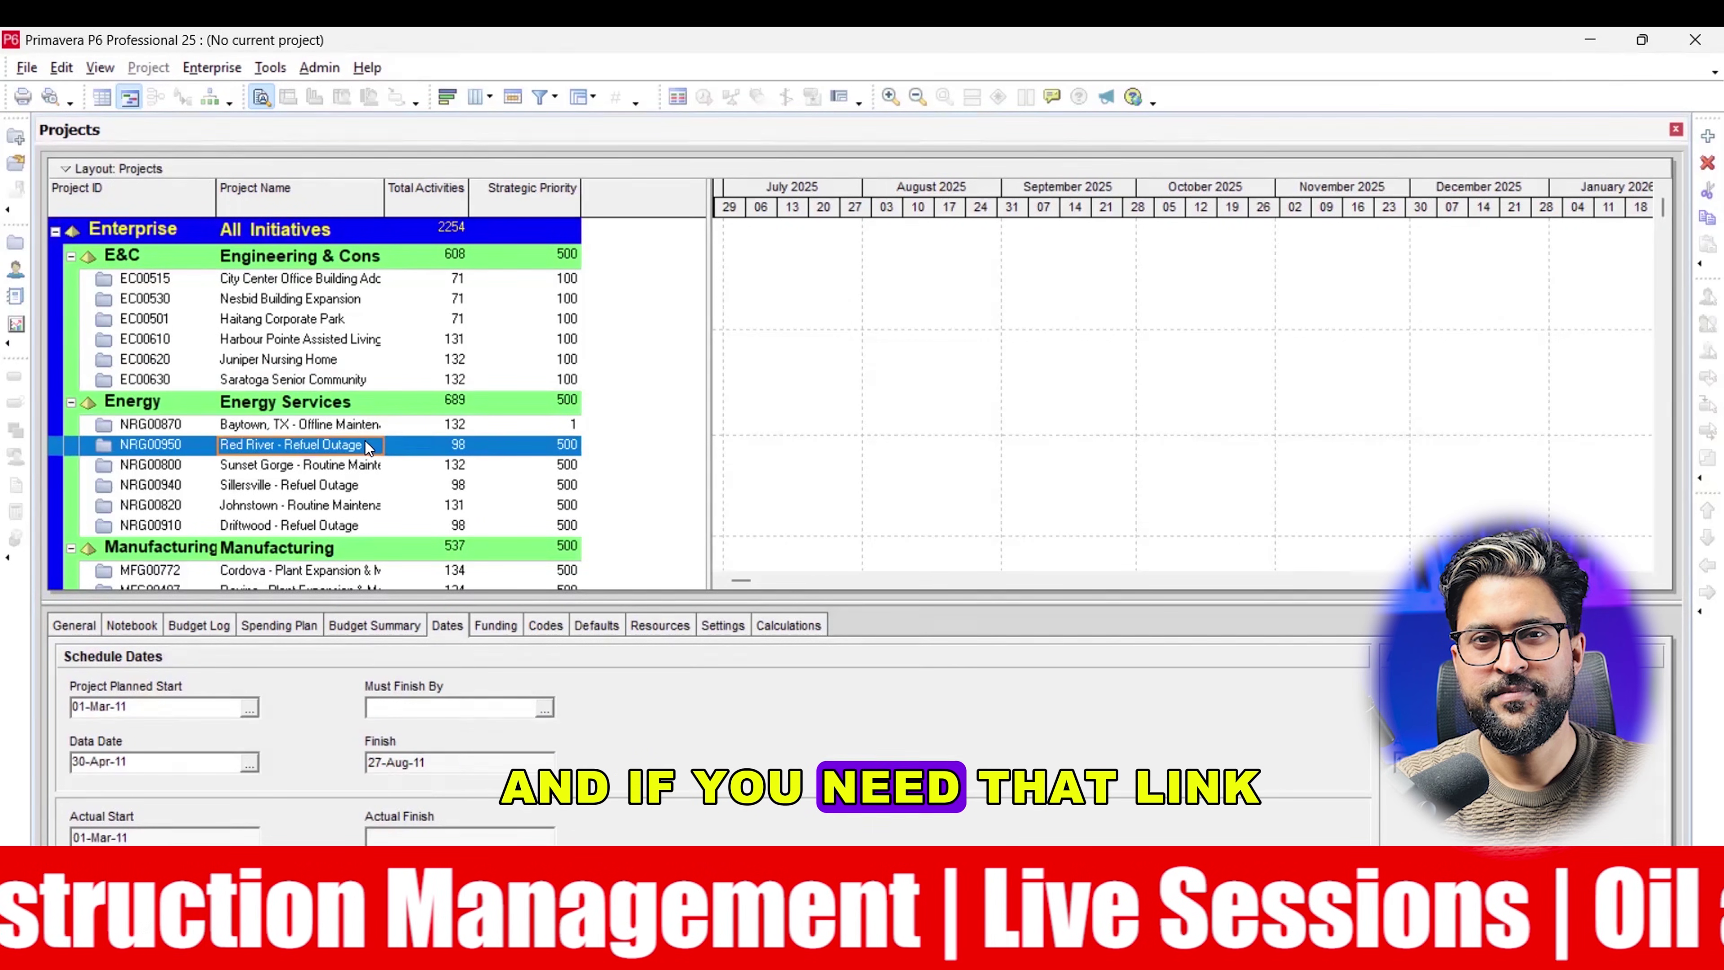